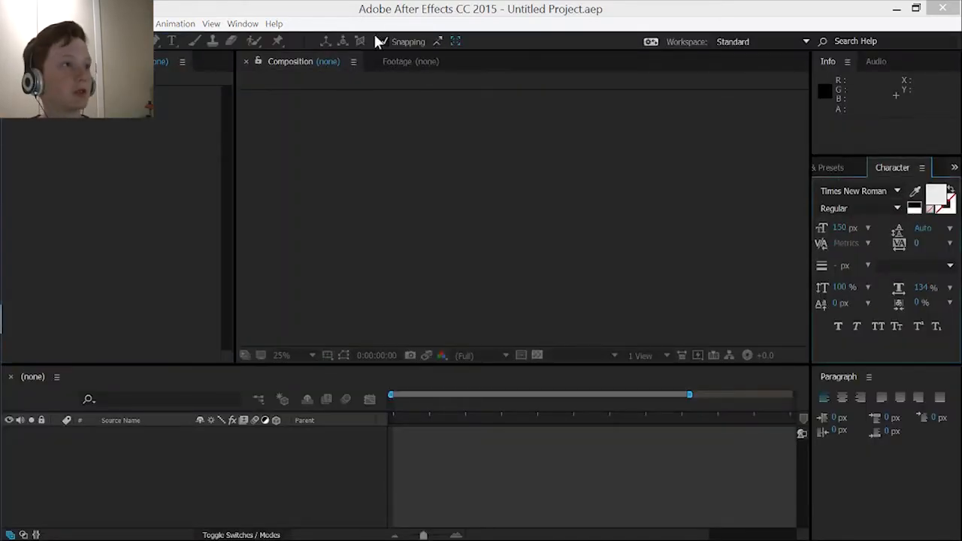
- Create a new composition named "utube tutorial" using the HDTV 1080 29.97 preset at 1920 × 1080 px with a 30-second duration
left_click(744, 9)
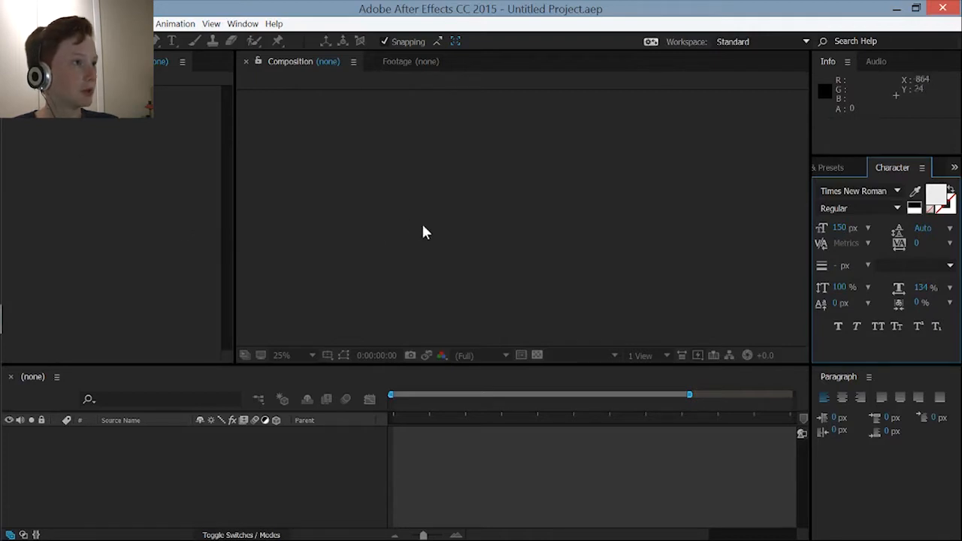
left_click(53, 23)
left_click(112, 38)
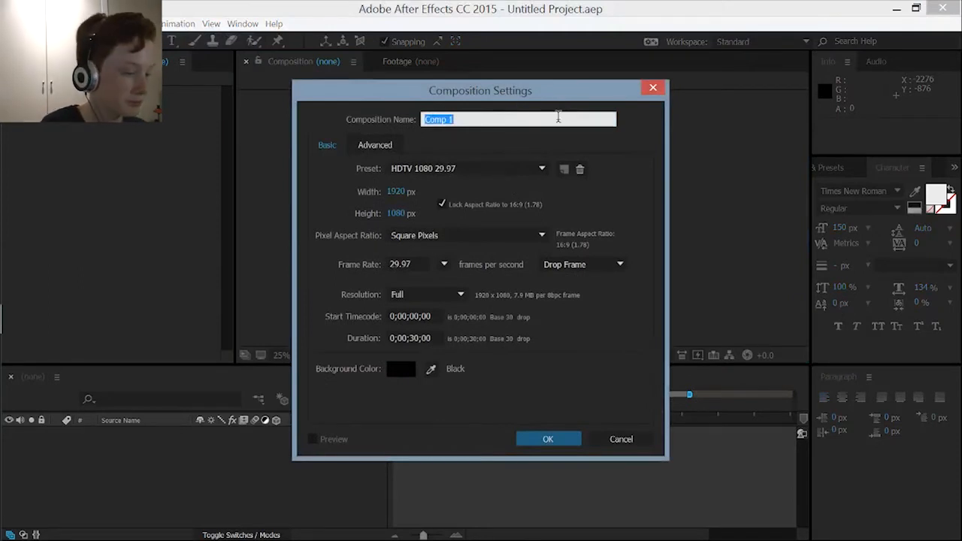
type("utube")
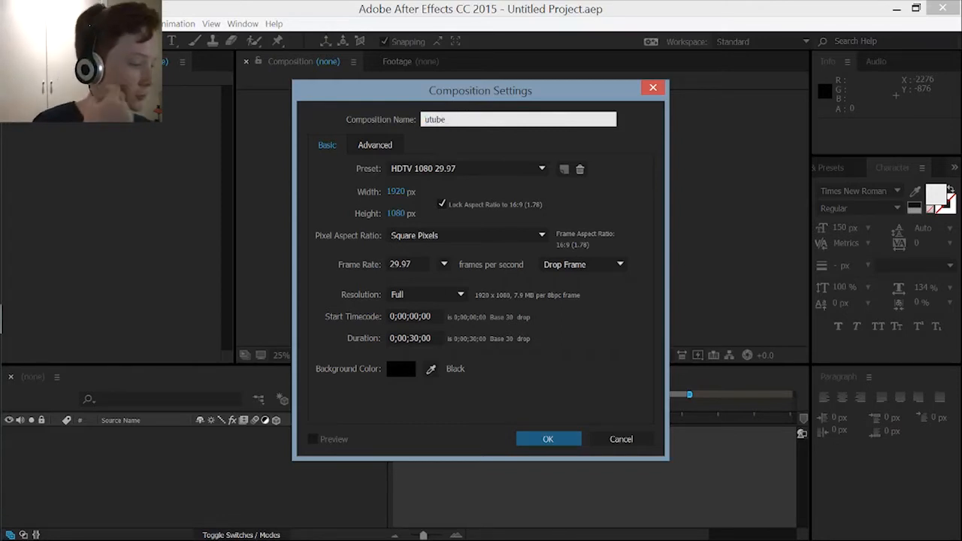
type(" tut")
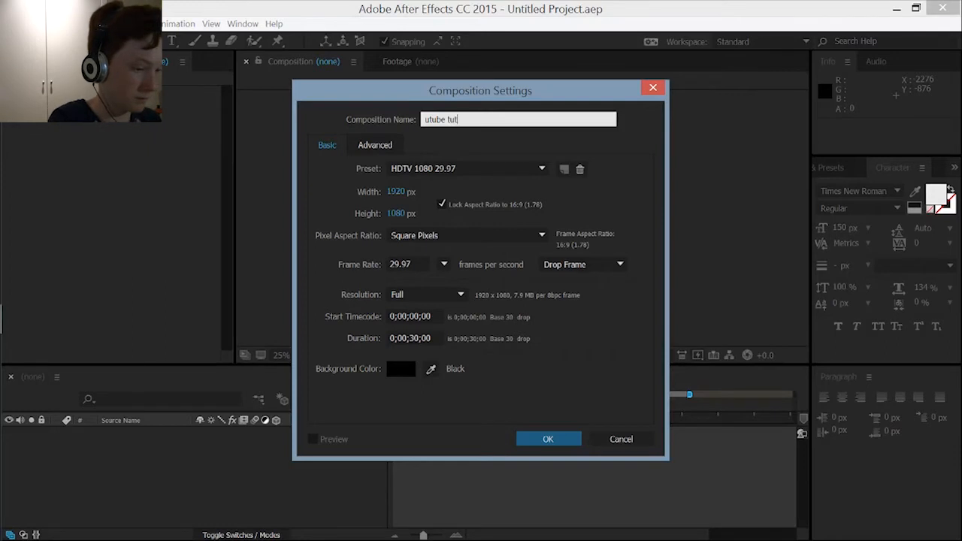
type("orial")
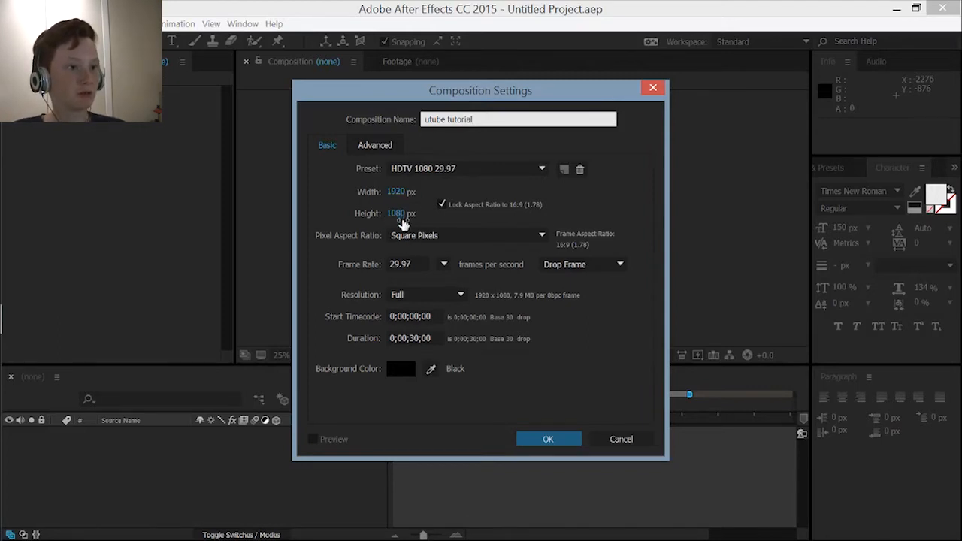
left_click(555, 437)
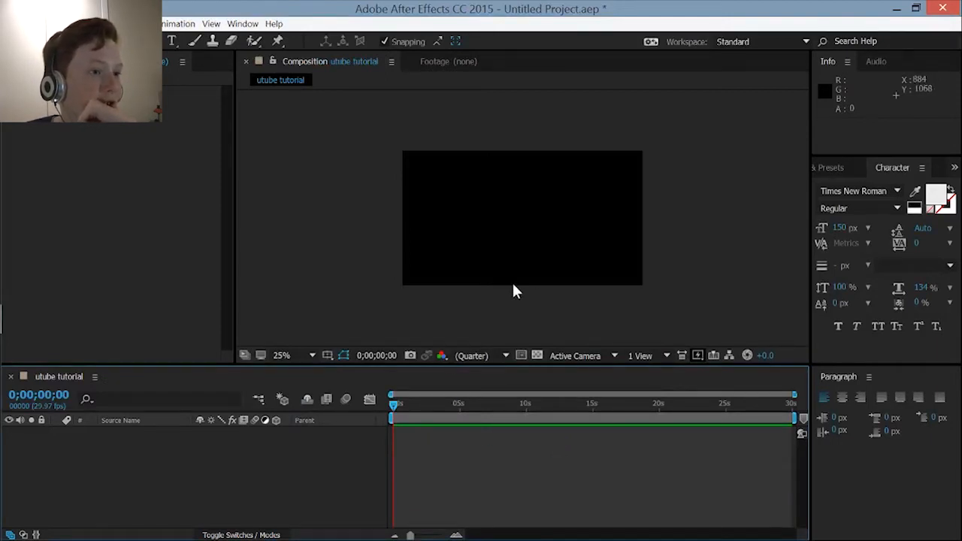
left_click(496, 357)
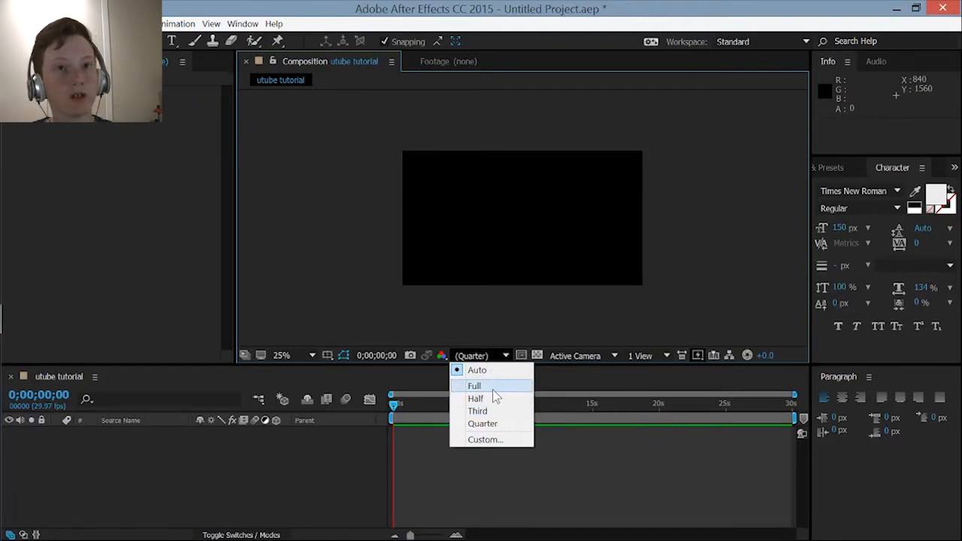
left_click(429, 306)
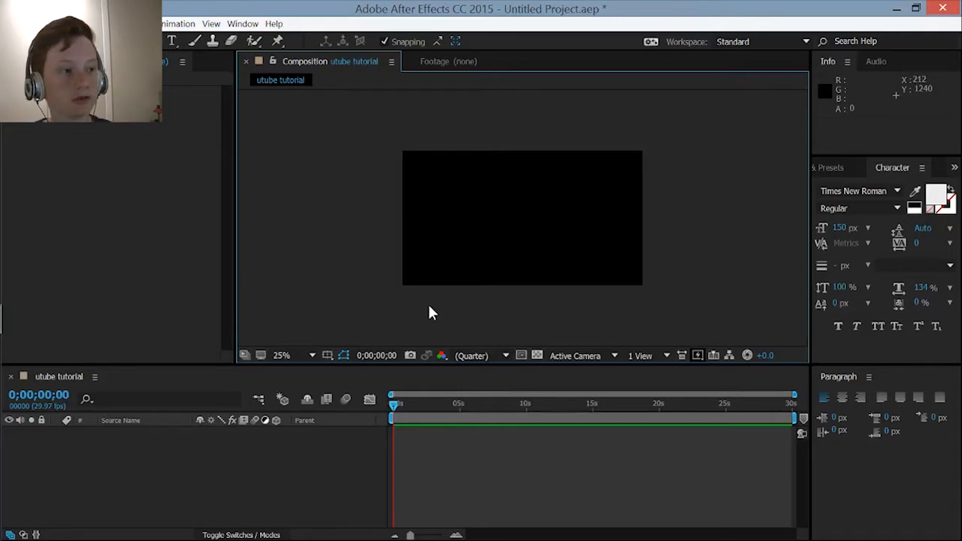
left_click(394, 405)
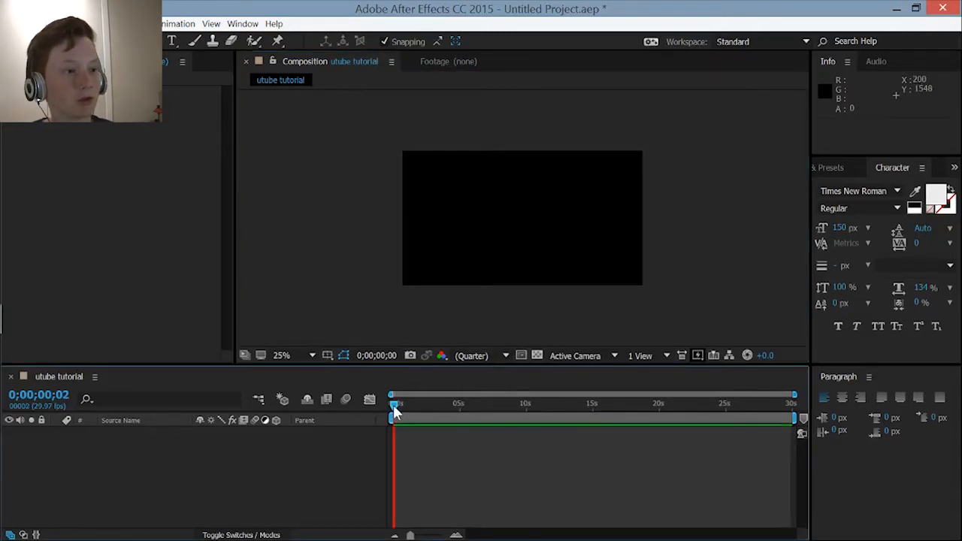
left_click(391, 405)
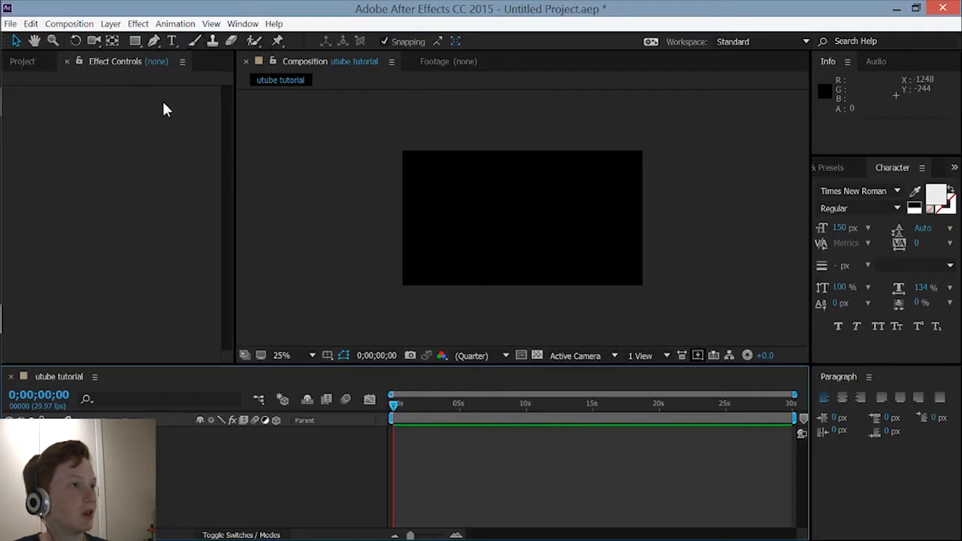
- Draw a red rectangle about 720 × 408 px in the composition's lower left area, then preview it and return to the start
left_click(135, 41)
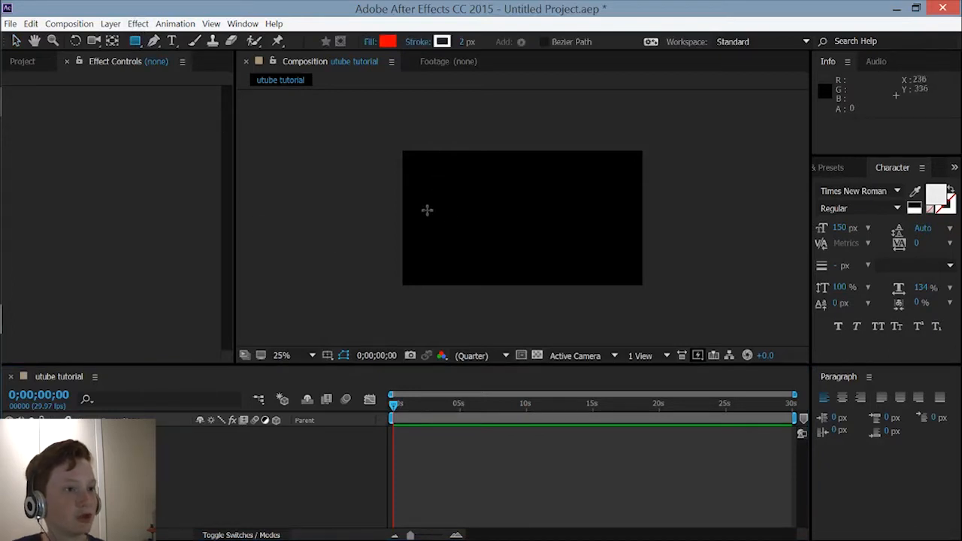
left_click_drag(417, 225, 507, 277)
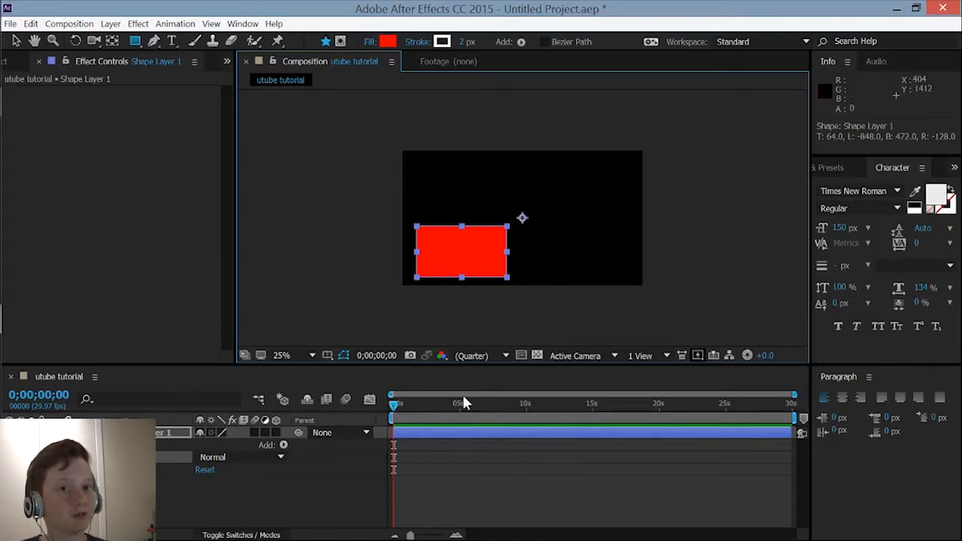
key("space")
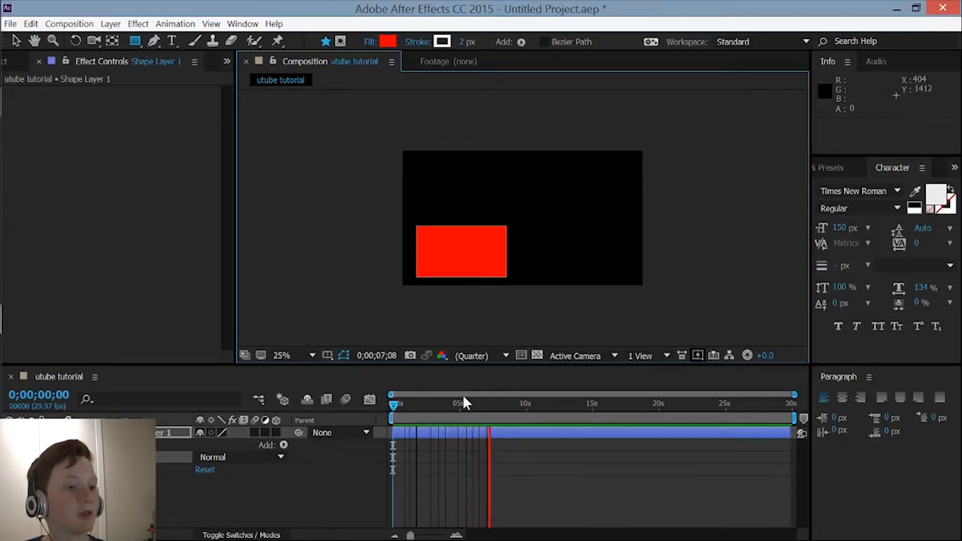
key("space")
left_click_drag(490, 405, 392, 404)
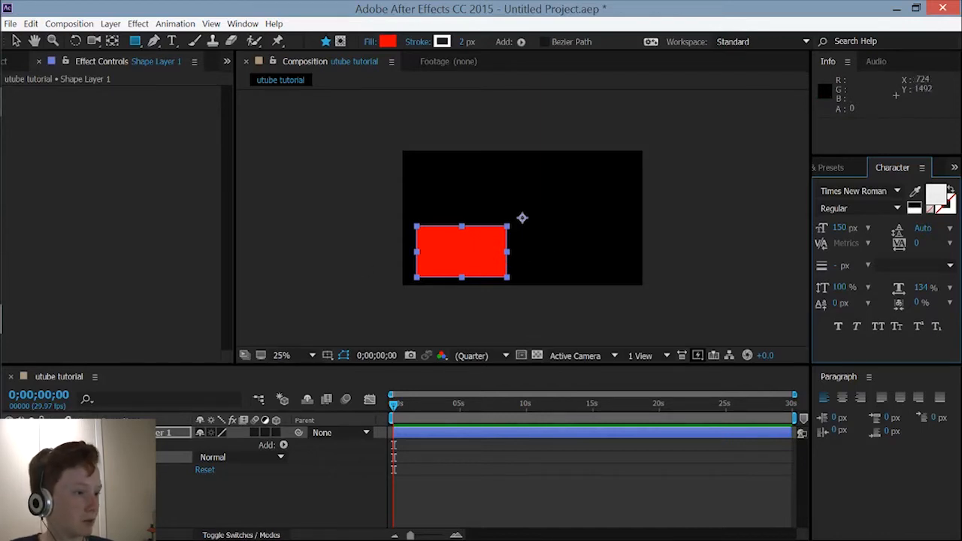
- Expand the rectangle's path properties and set its size to 725 × 410.8
left_click(272, 457)
left_click(174, 484)
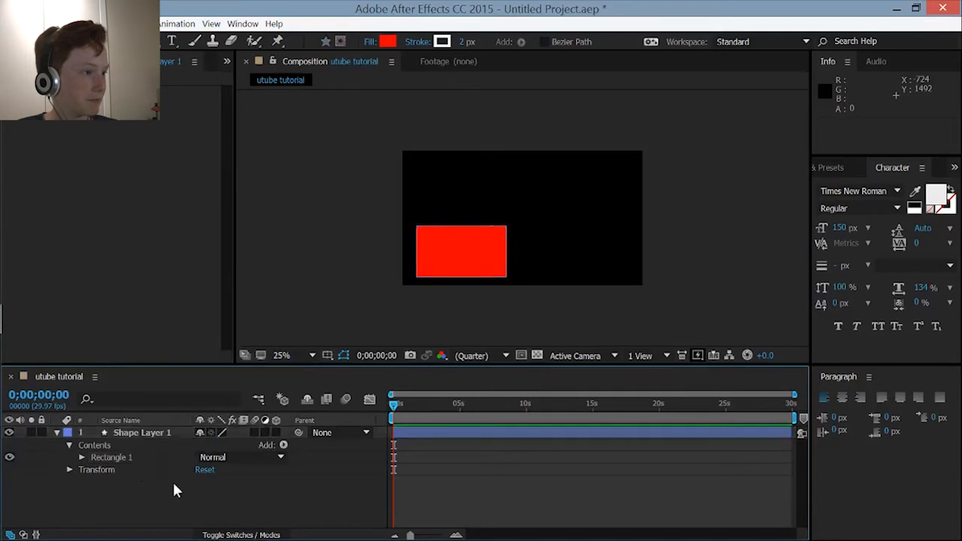
left_click(121, 457)
left_click(81, 456)
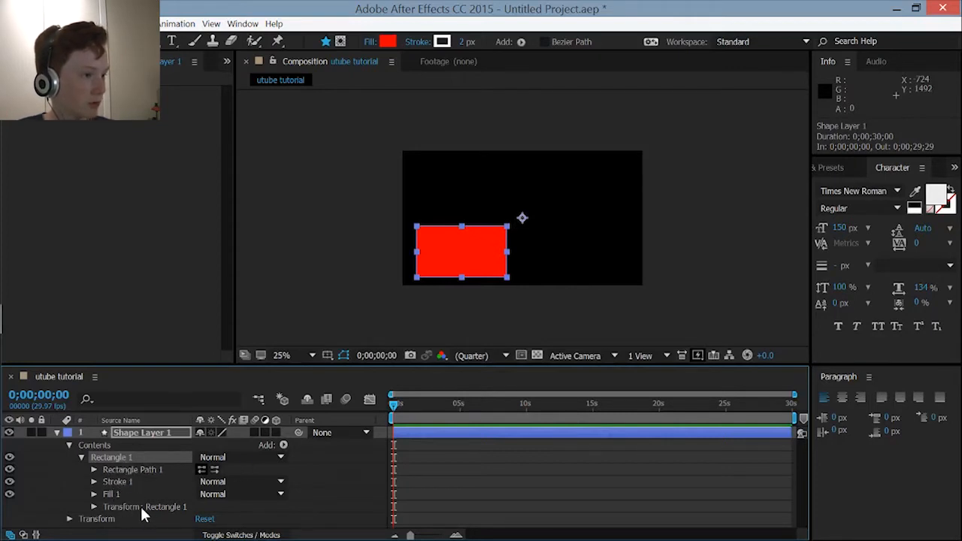
left_click(95, 469)
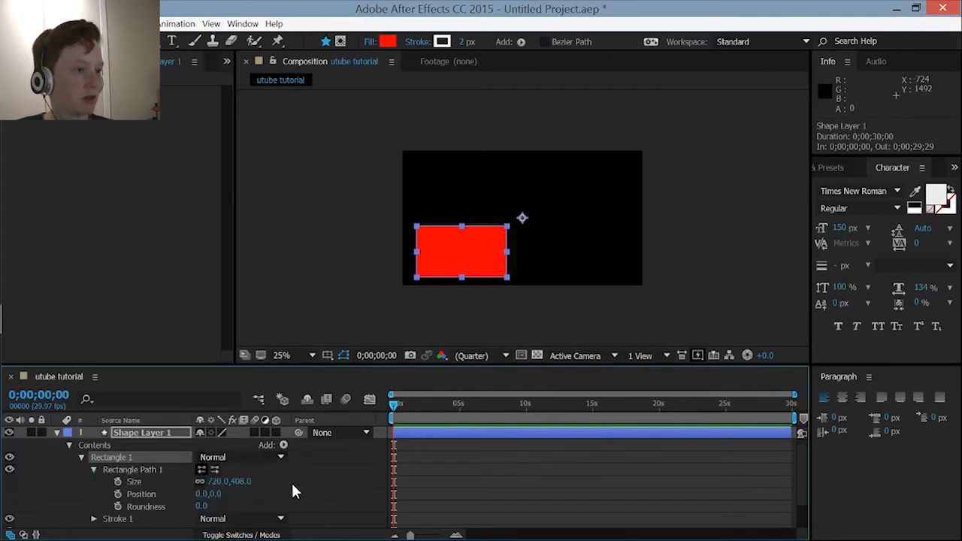
left_click_drag(215, 487, 236, 485)
left_click(225, 481)
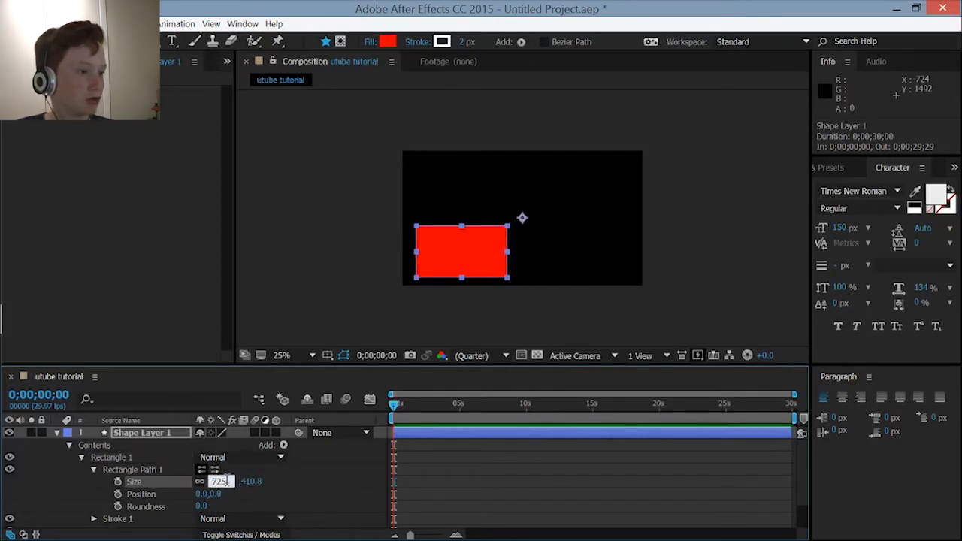
left_click(329, 465)
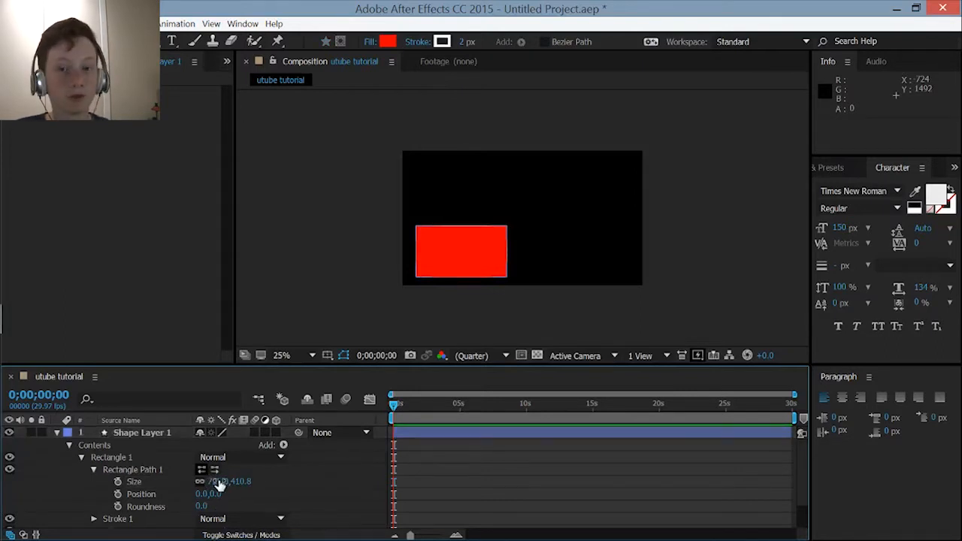
- Start keyframing the rectangle's size at 0;00;00;00, and at 0;00;12;20 move the rectangle to layer position 1828, 128 in the composition's upper right
left_click(119, 481)
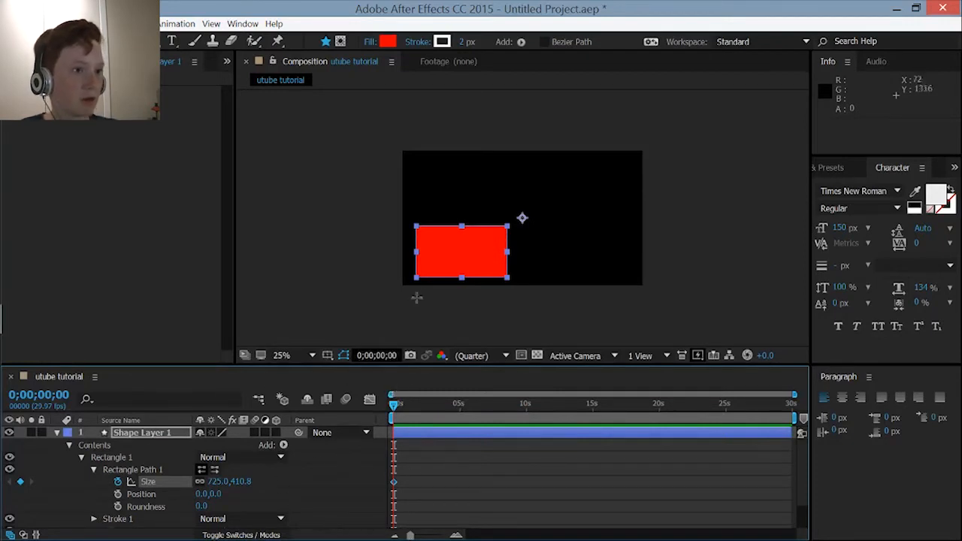
left_click_drag(393, 401, 560, 401)
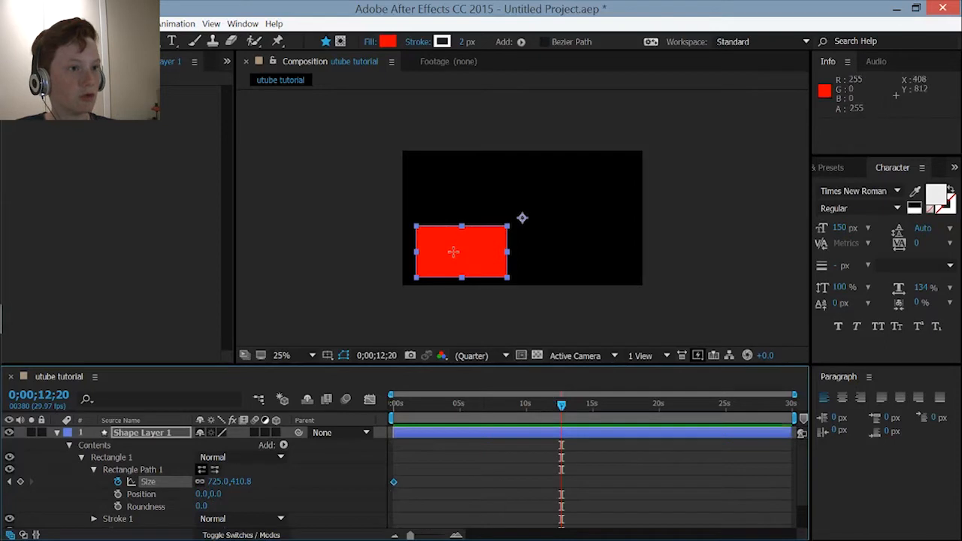
left_click_drag(456, 257, 564, 199)
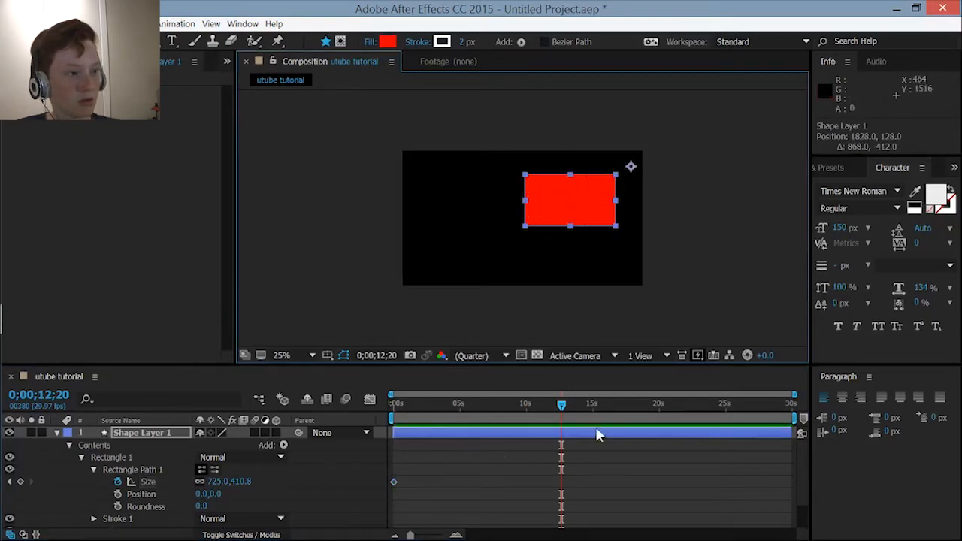
- Add a second size keyframe at about 8 seconds and set the starting size keyframe to 861 × 487.9
left_click(118, 481)
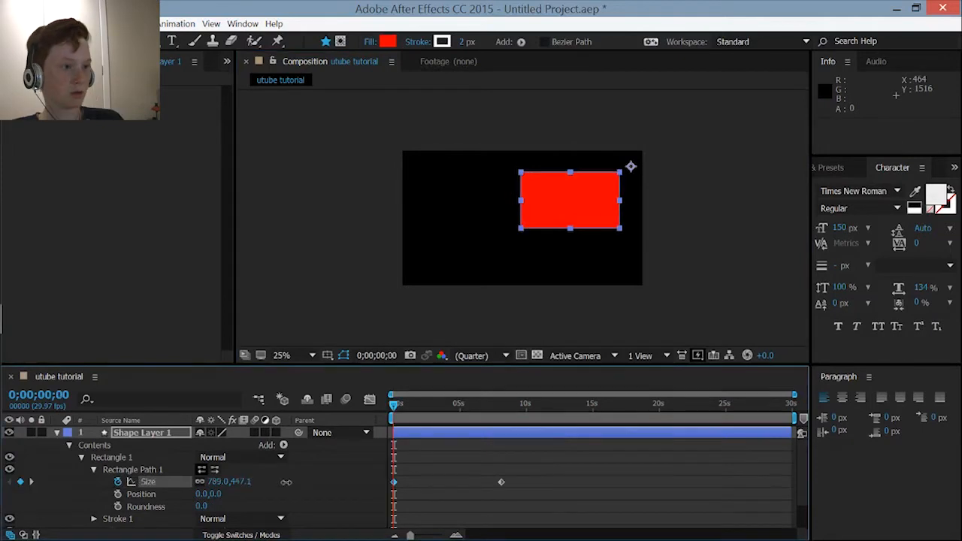
left_click_drag(286, 481, 320, 481)
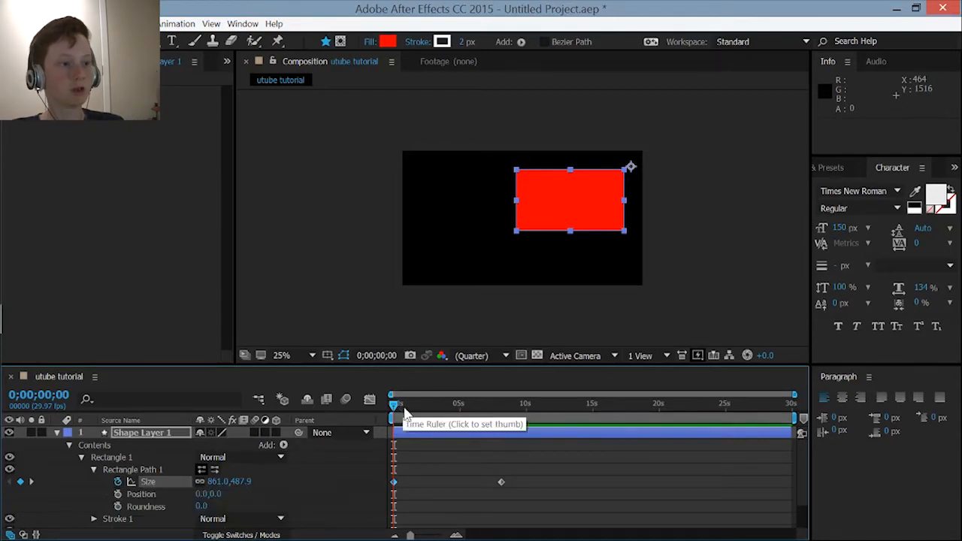
left_click_drag(393, 405, 500, 402)
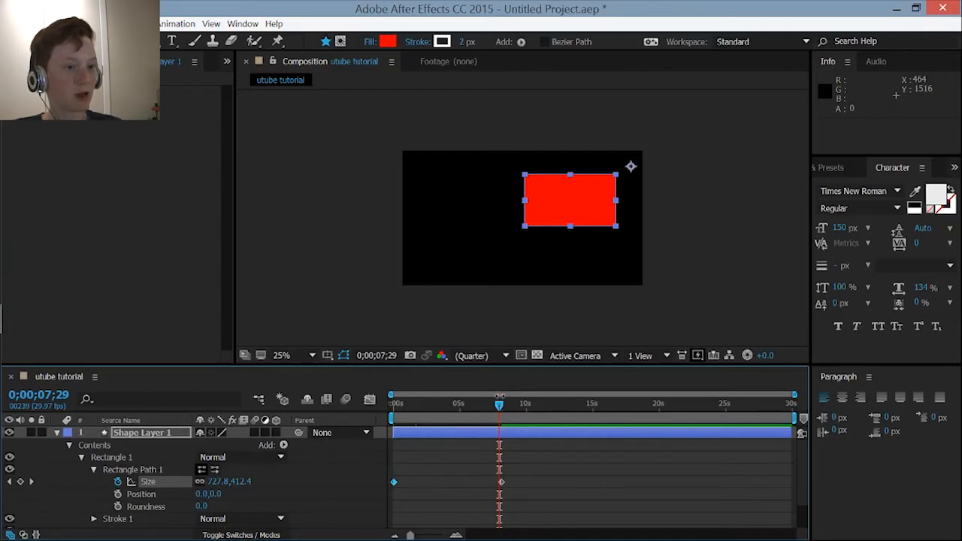
left_click_drag(496, 402, 344, 410)
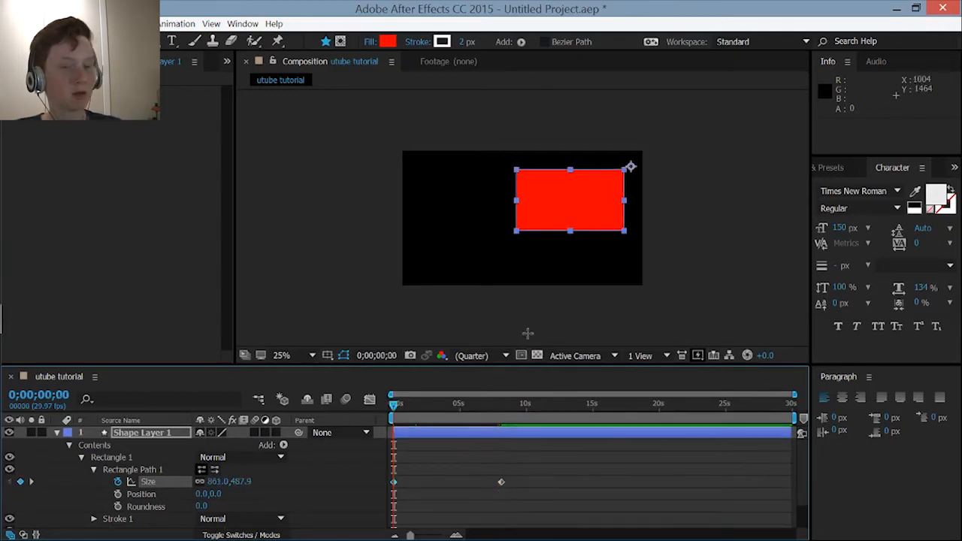
- Play back the rectangle's size animation and return the playhead to the start
key("space")
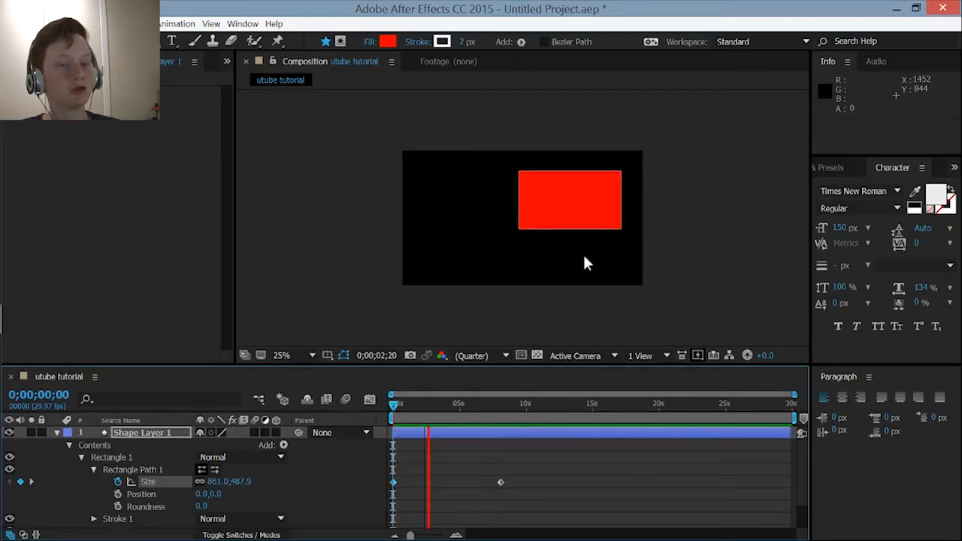
key("space")
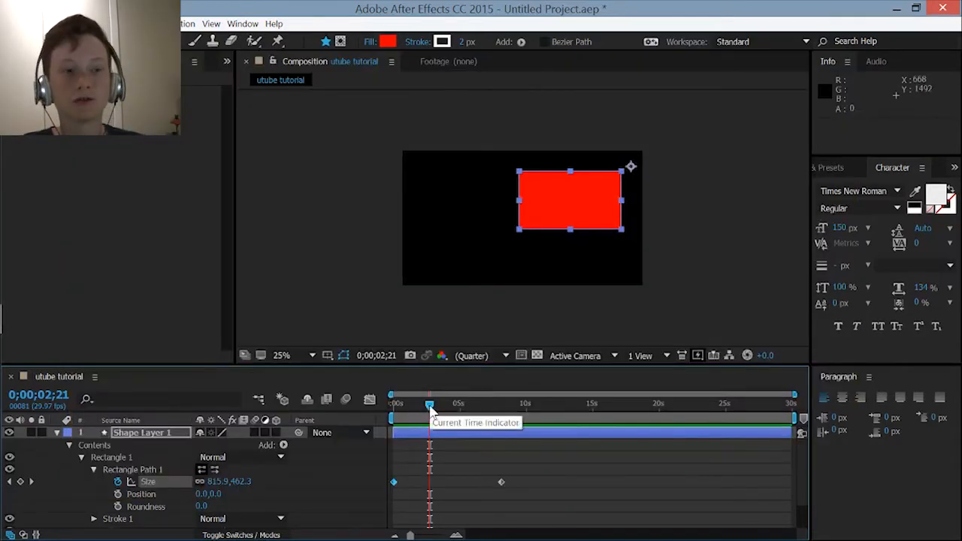
left_click_drag(430, 406, 386, 405)
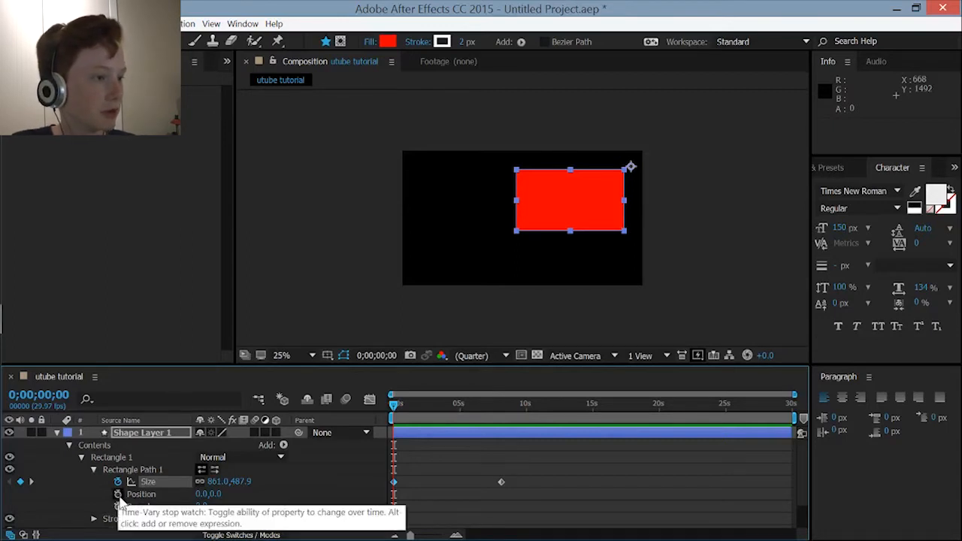
- Keyframe the rectangle path's position at 22, 0 at the start and -180, 0 at 0;00;09;20, with a size of 715 × 405.2 there
left_click(118, 493)
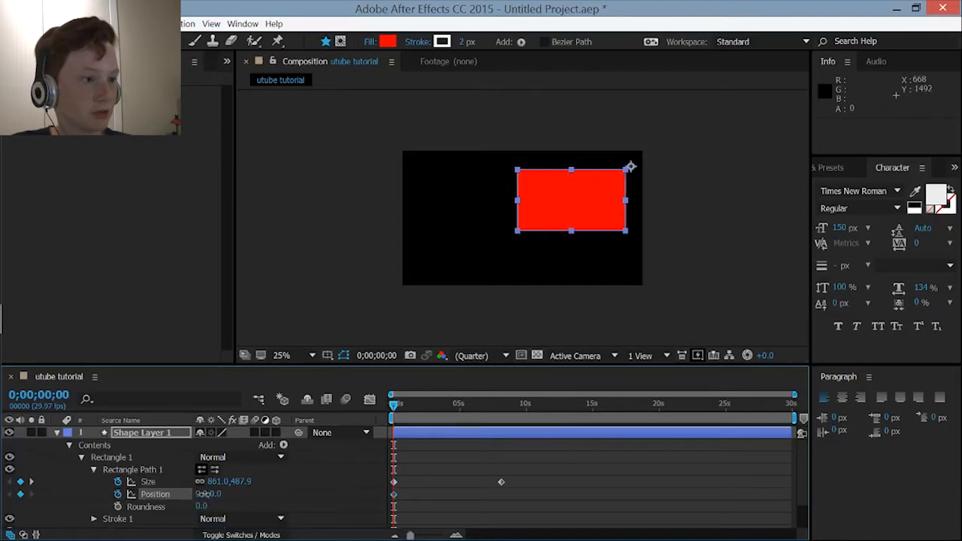
left_click_drag(204, 494, 220, 494)
left_click_drag(433, 410, 522, 406)
left_click_drag(219, 483, 66, 496)
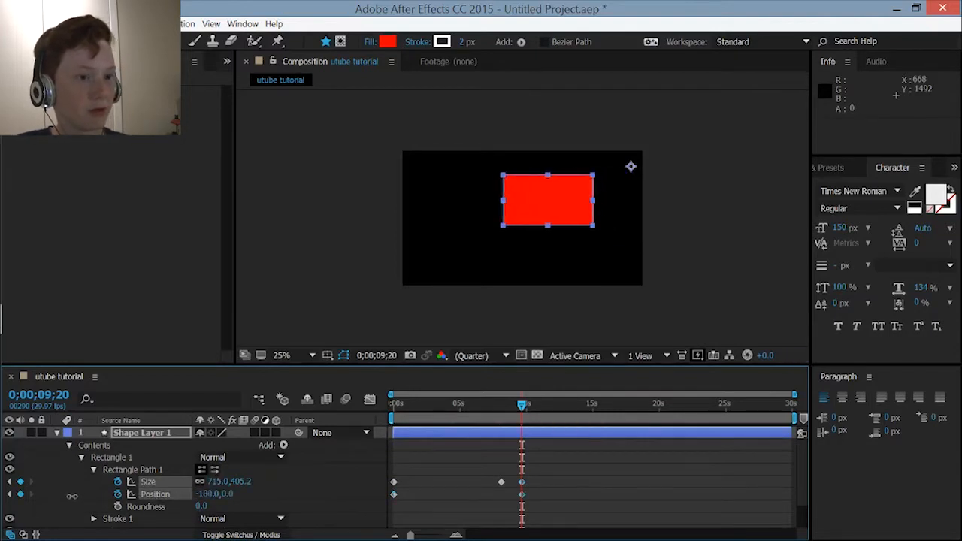
- Play back the combined size and position animation from the start
left_click_drag(523, 406, 358, 410)
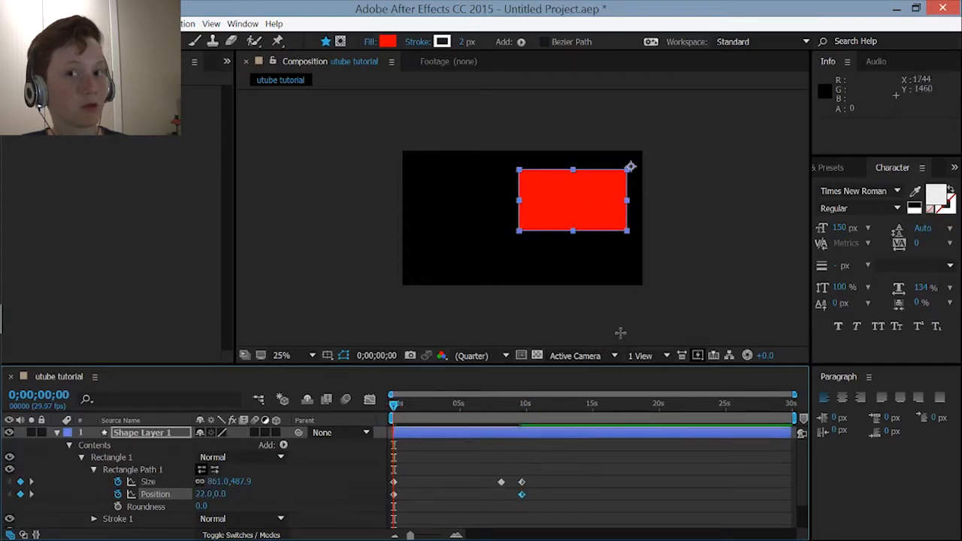
key("space")
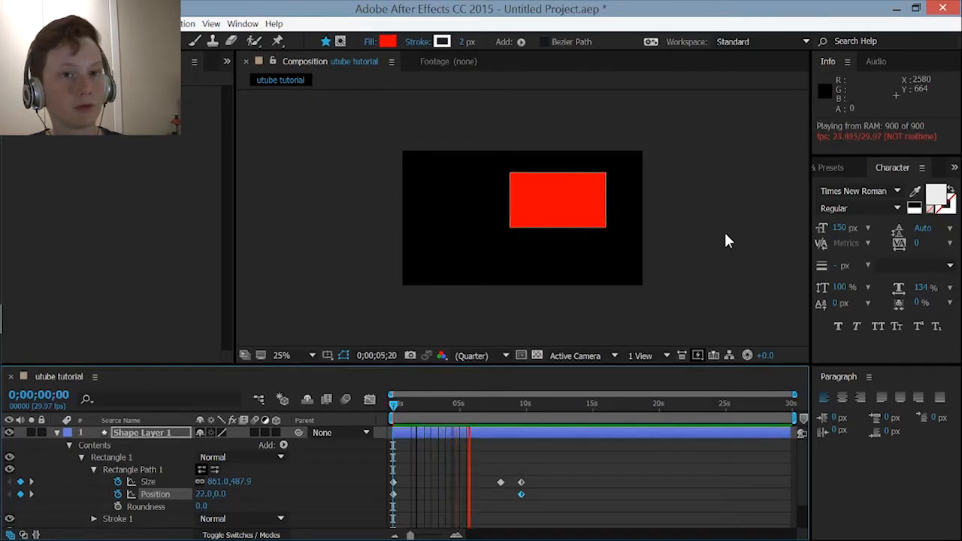
key("space")
key("space")
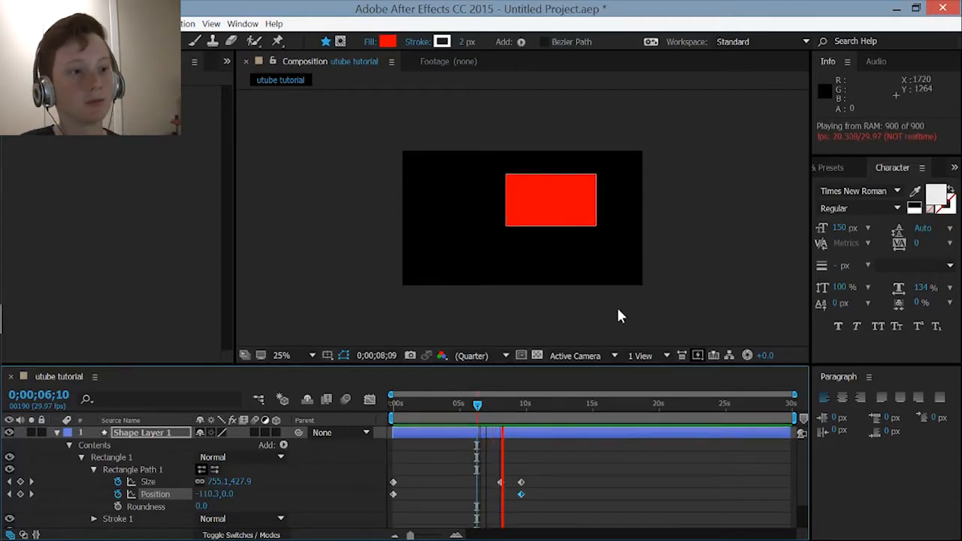
key("space")
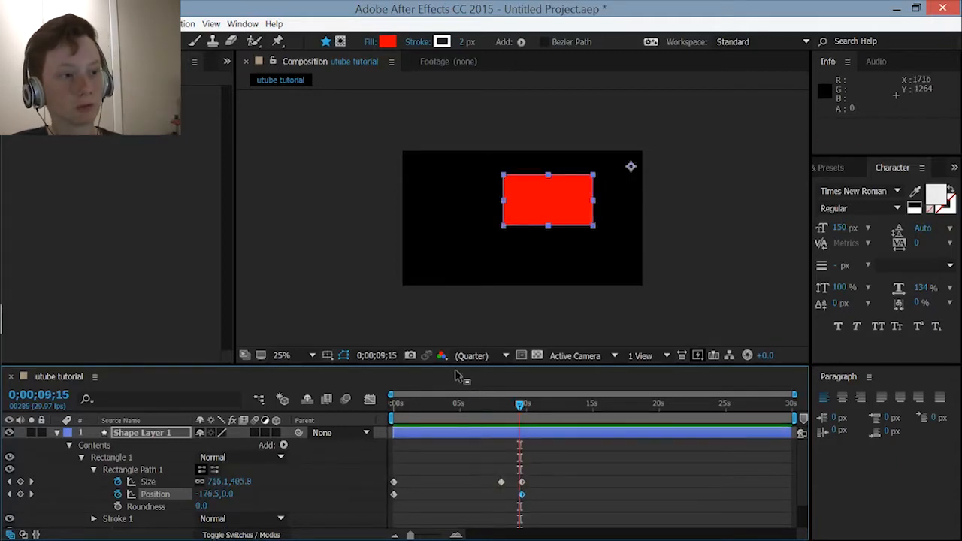
- Set the composition preview resolution to Quarter and briefly play back the animation
left_click(471, 357)
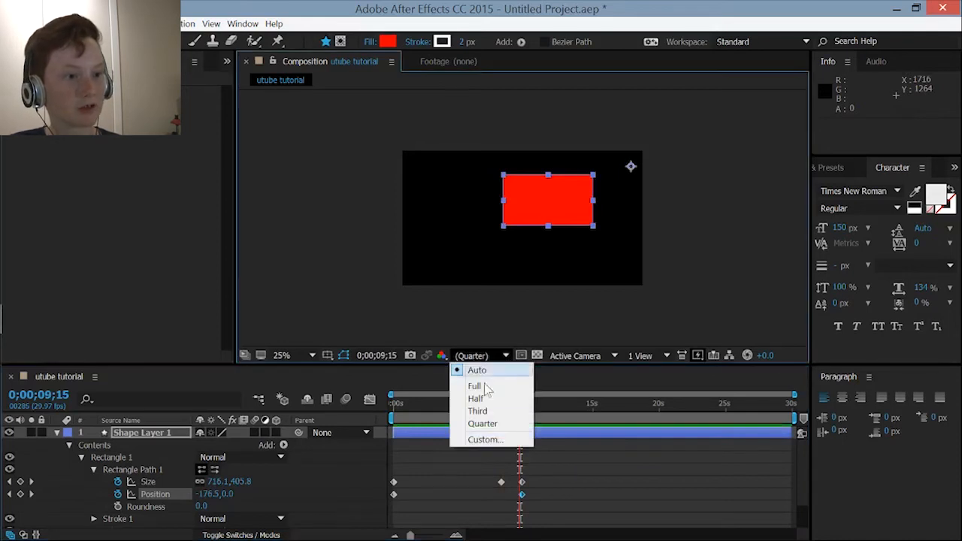
left_click(507, 422)
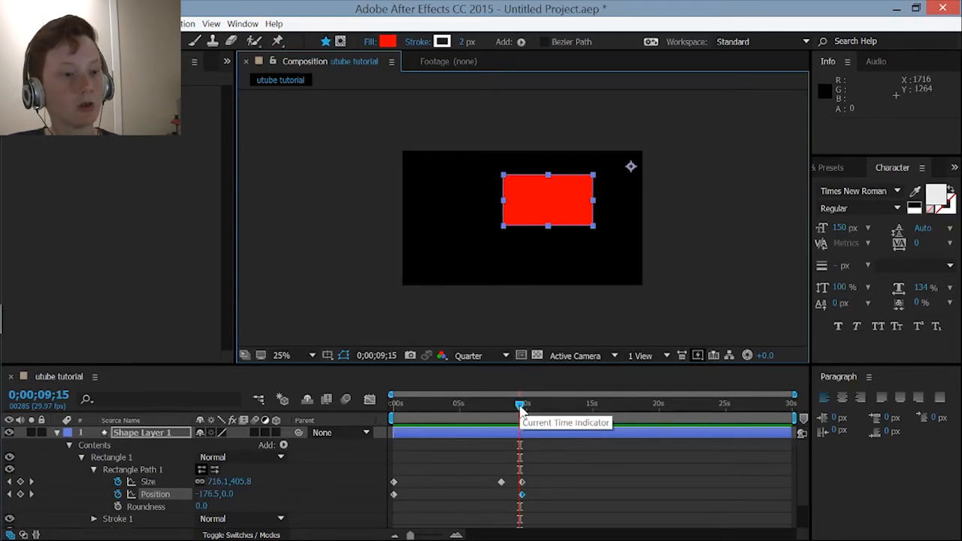
key("space")
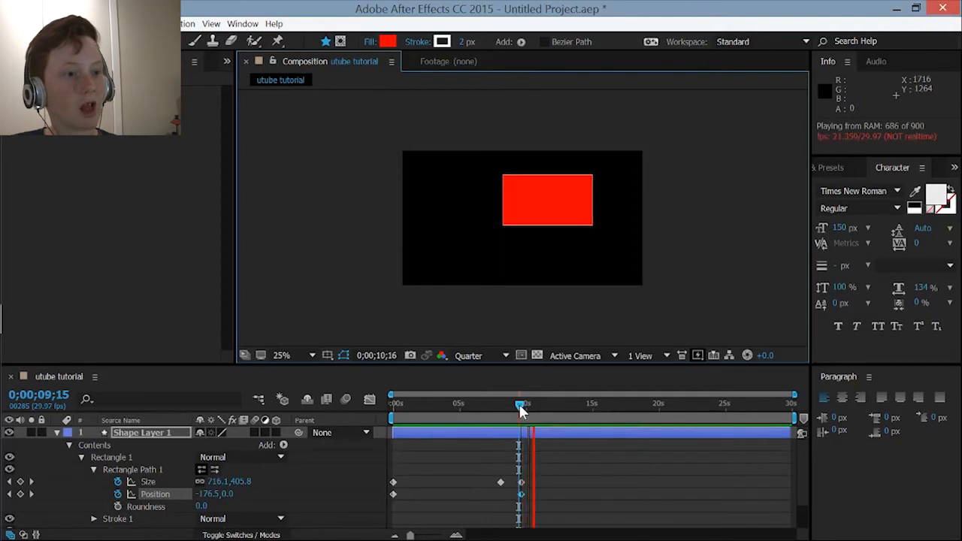
key("space")
- Set the preview resolution to Auto, return the playhead to 0;00;00;00 and deselect the shape layer
left_click(473, 356)
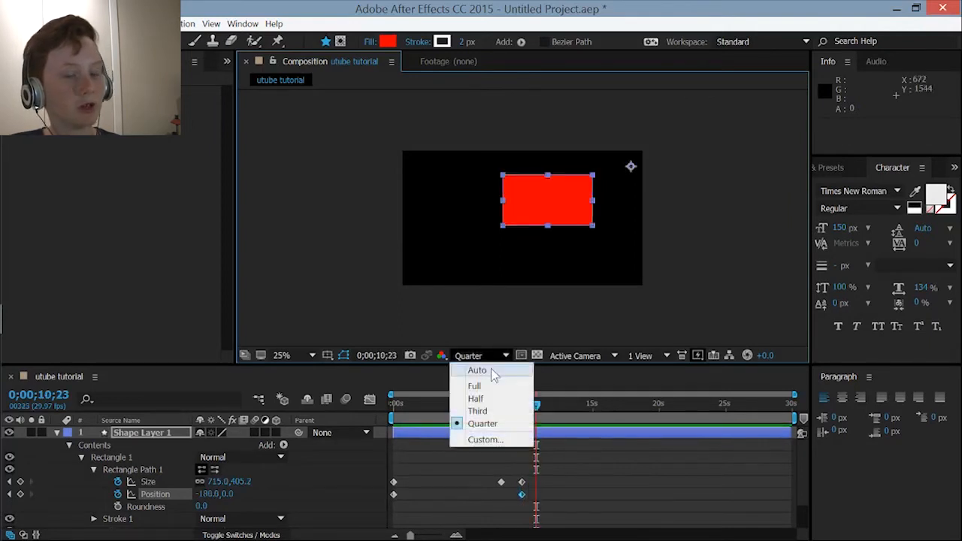
left_click(493, 372)
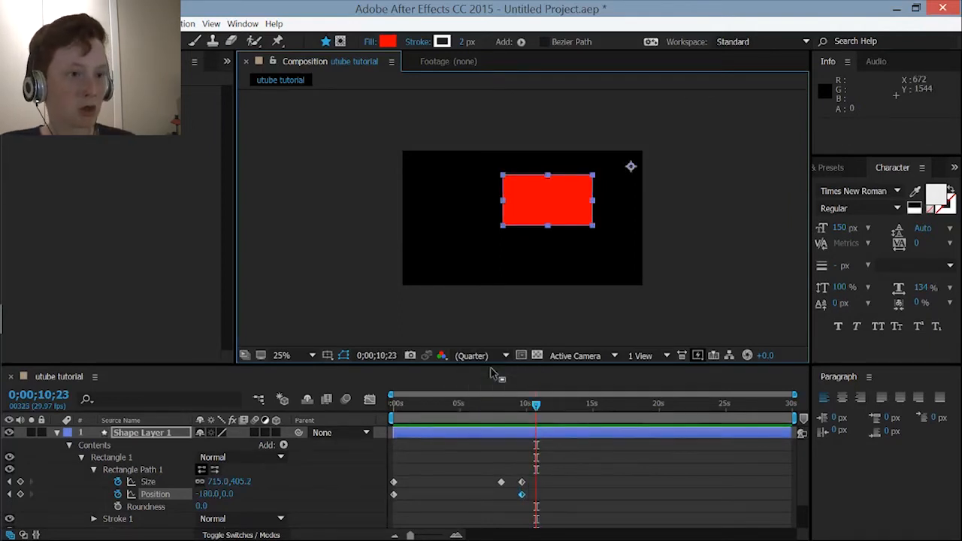
left_click_drag(536, 404, 395, 415)
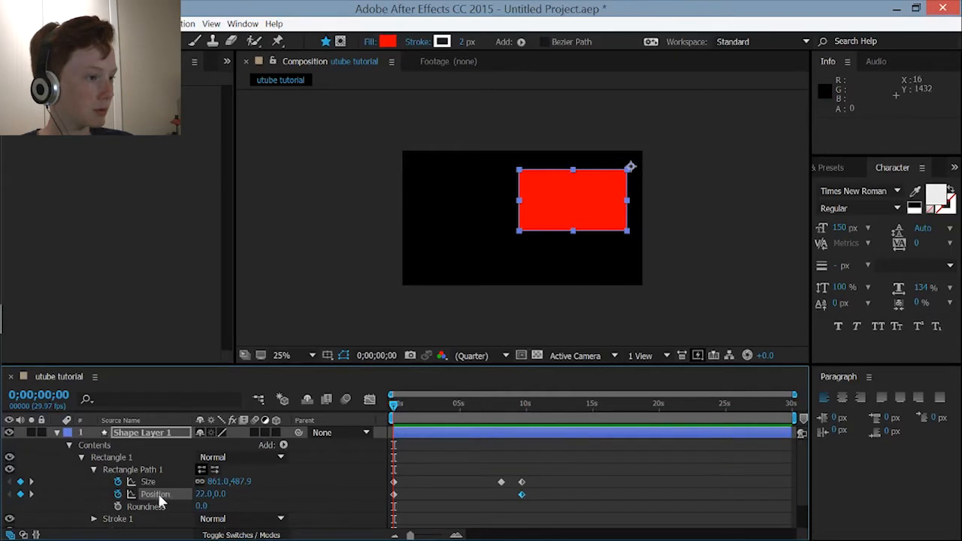
key("v")
left_click(439, 185)
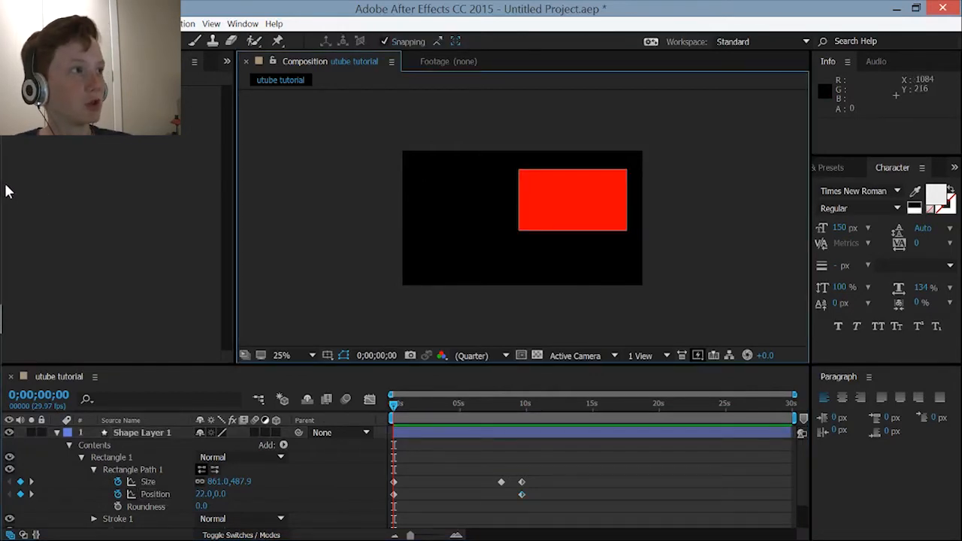
- Switch to File Explorer and open the YouTube channel videos folder on the J: drive
mouse_move(3, 188)
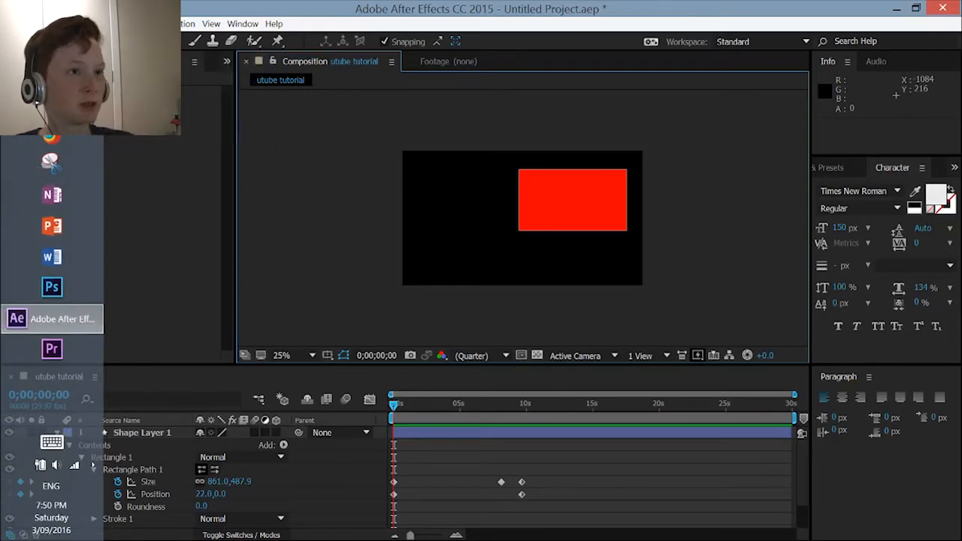
left_click(448, 61)
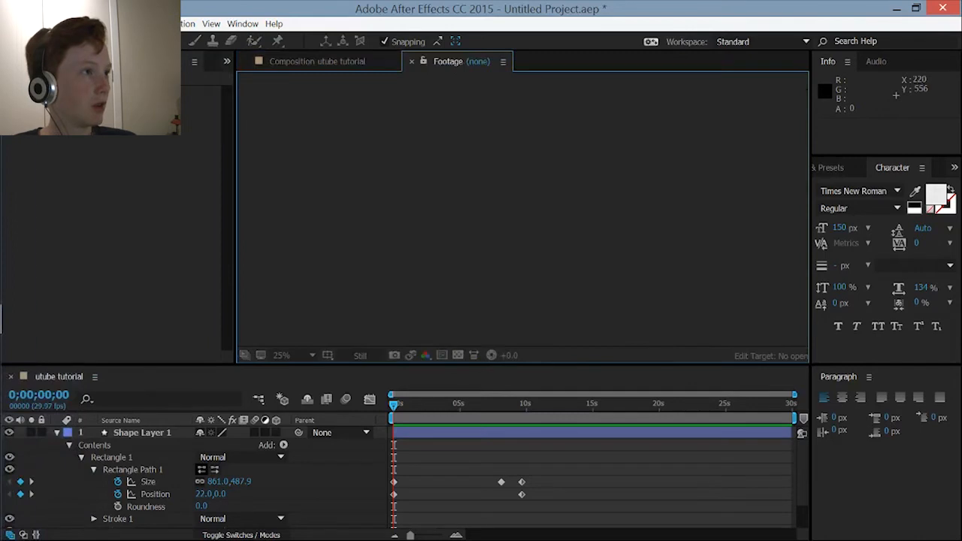
mouse_move(4, 319)
left_click(51, 105)
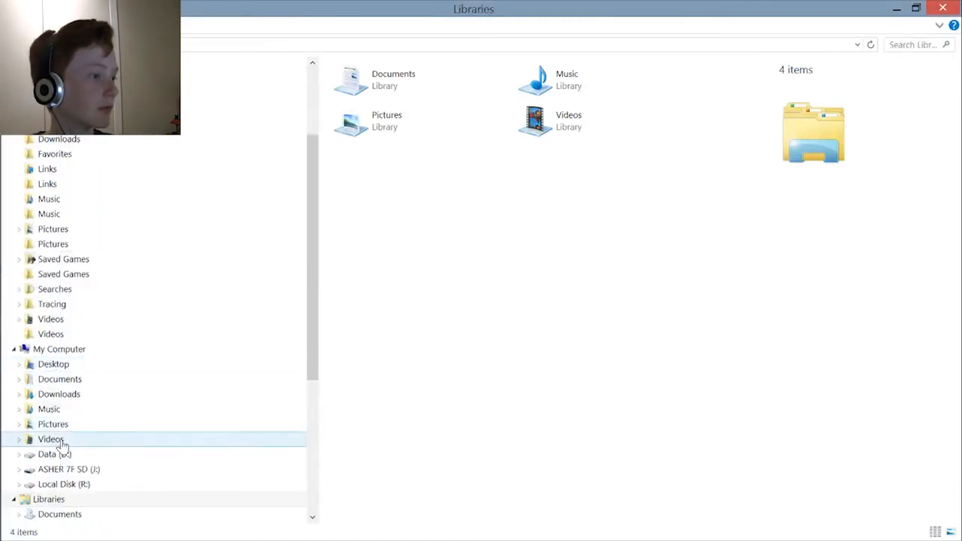
left_click(160, 466)
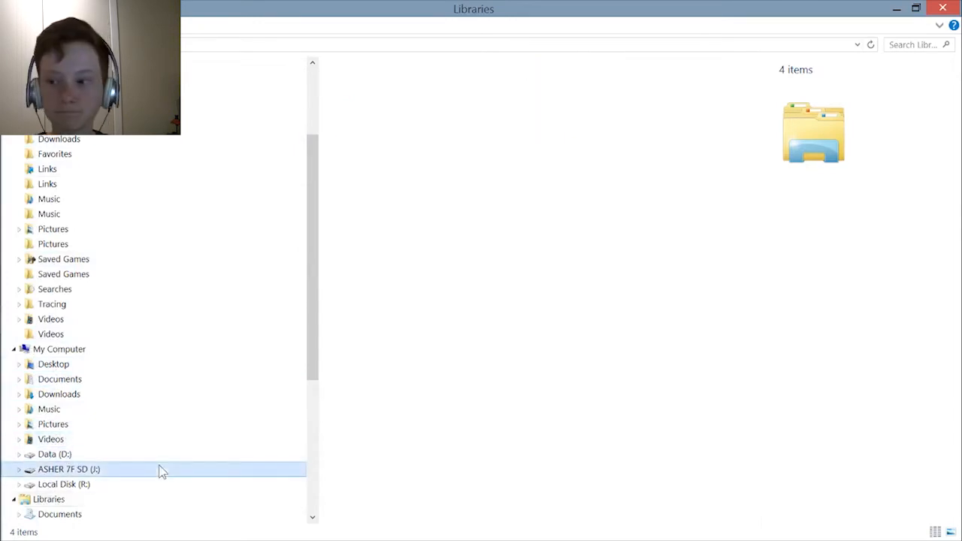
left_click_drag(754, 308, 750, 385)
left_click_drag(746, 400, 726, 445)
double_click(621, 513)
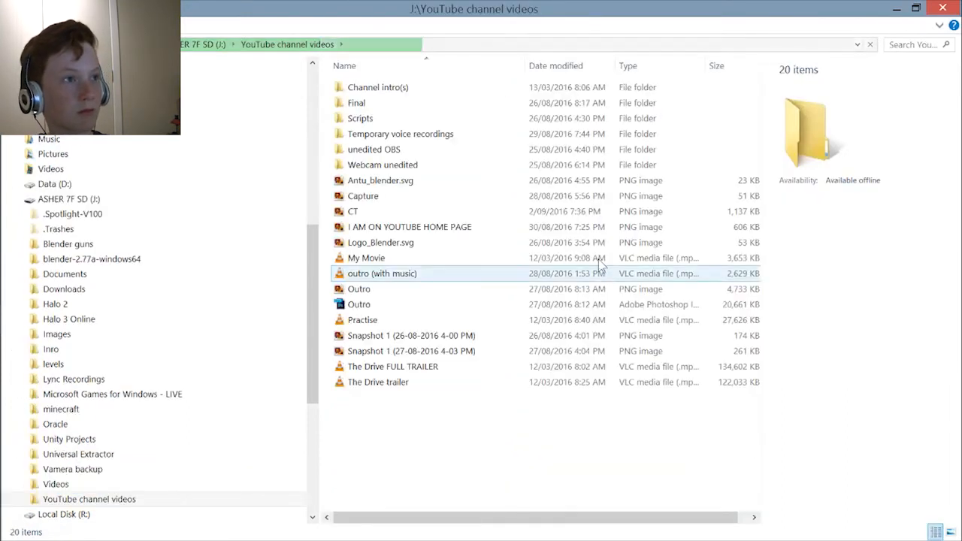
- Open the Webcam unedited folder and select the 00549 video file
double_click(429, 167)
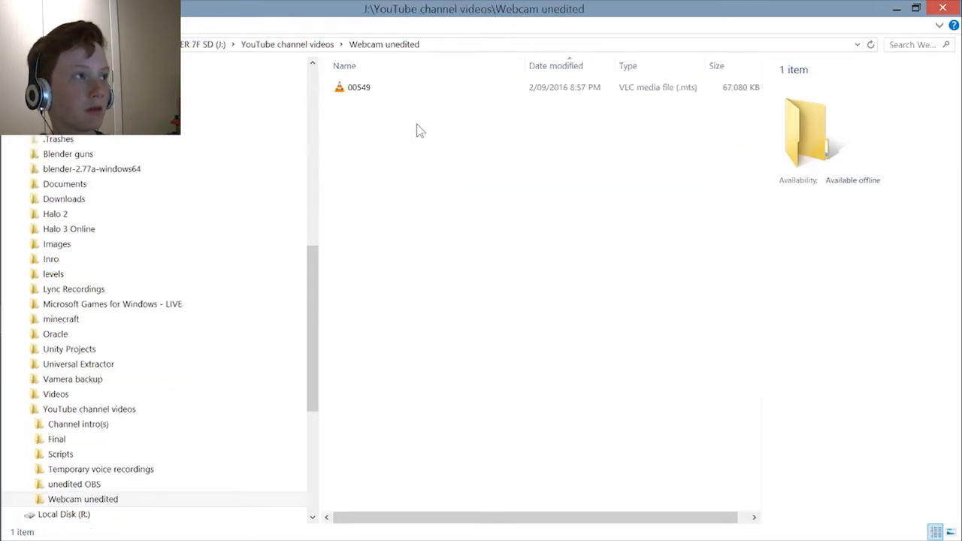
key("BackSpace")
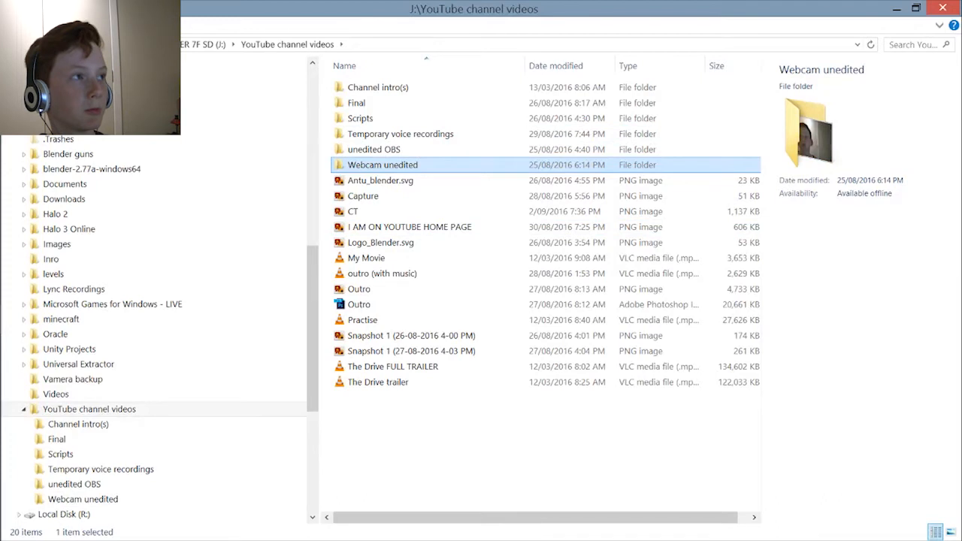
key("Return")
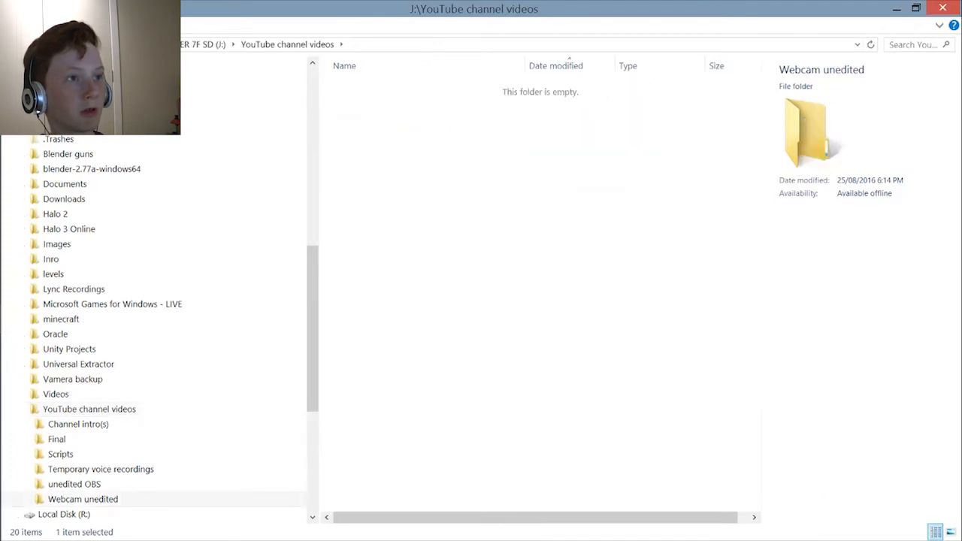
left_click(373, 95)
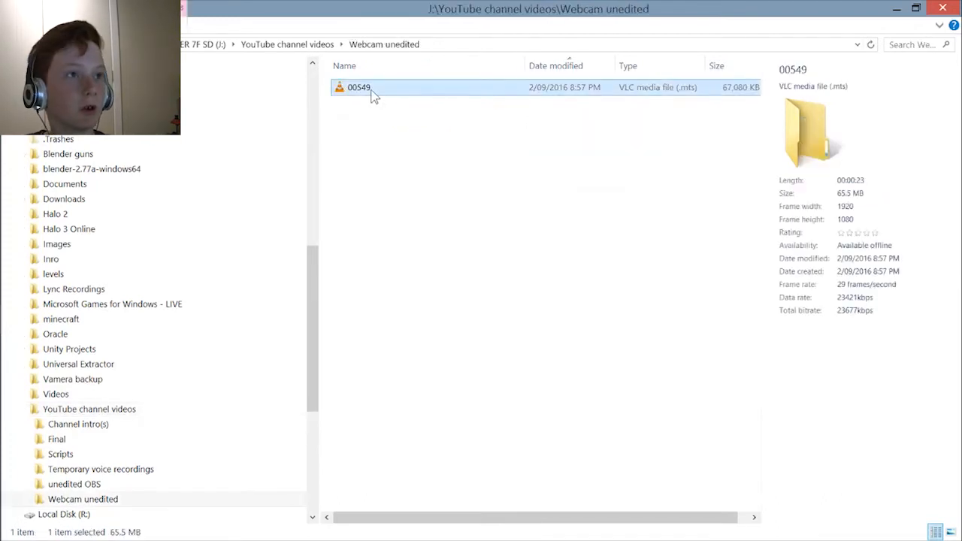
- Import the 00549 video from the Webcam unedited folder into the After Effects project as footage
left_click_drag(415, 9, 123, 239)
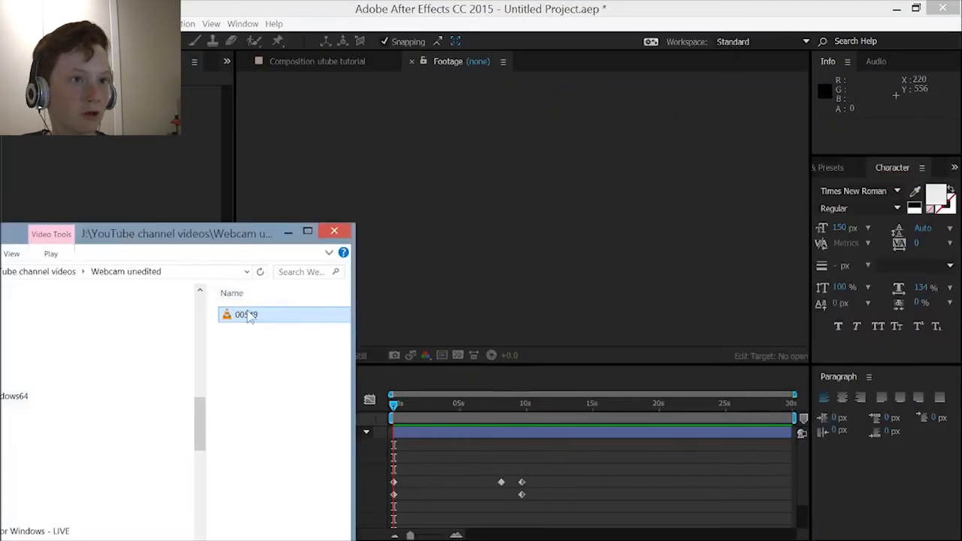
left_click_drag(250, 315, 547, 188)
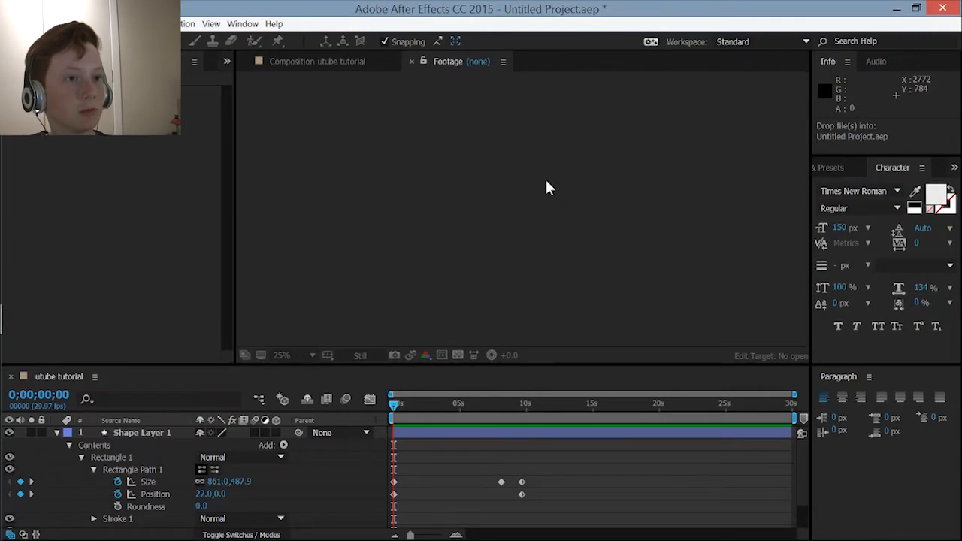
left_click_drag(547, 188, 547, 188)
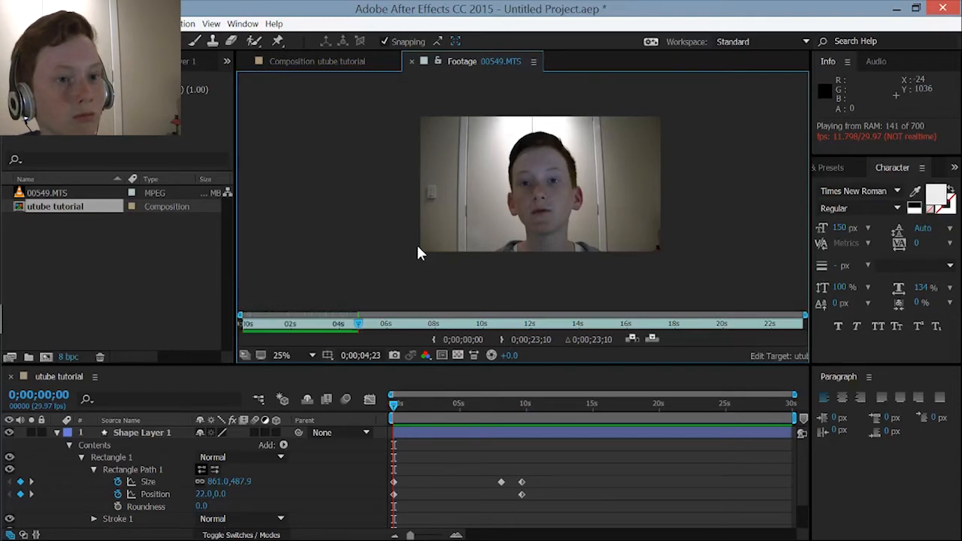
- Try to play the 00549.MTS footage from 0;00;17;29
left_click(675, 324)
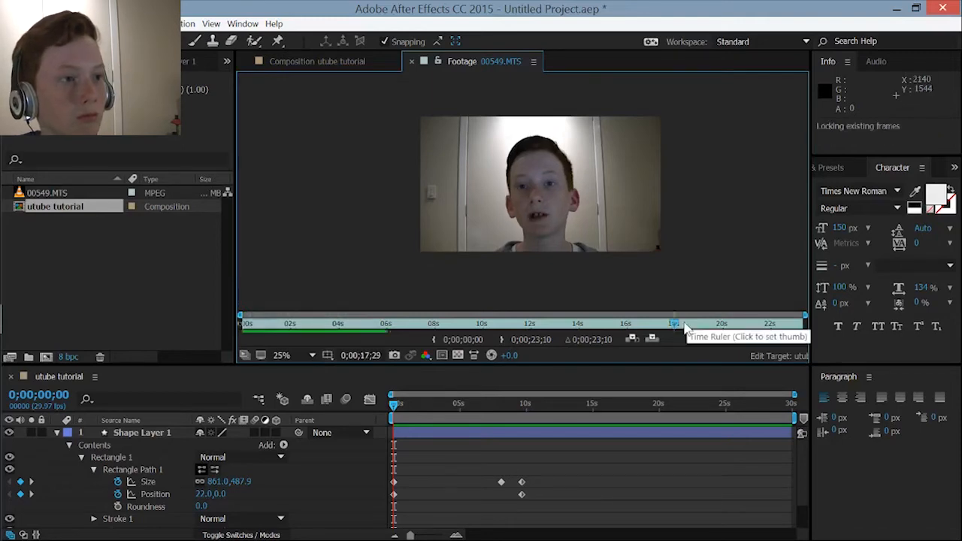
key("space")
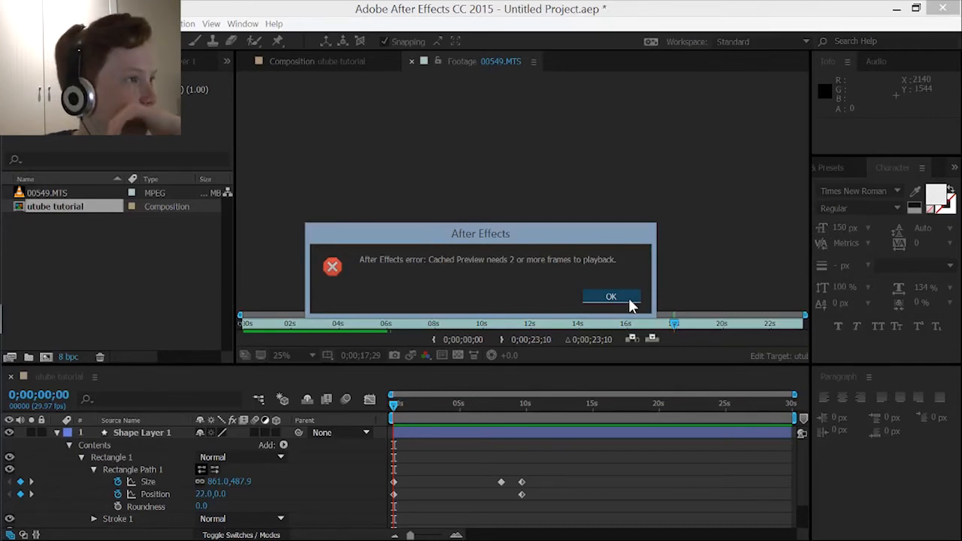
left_click(630, 300)
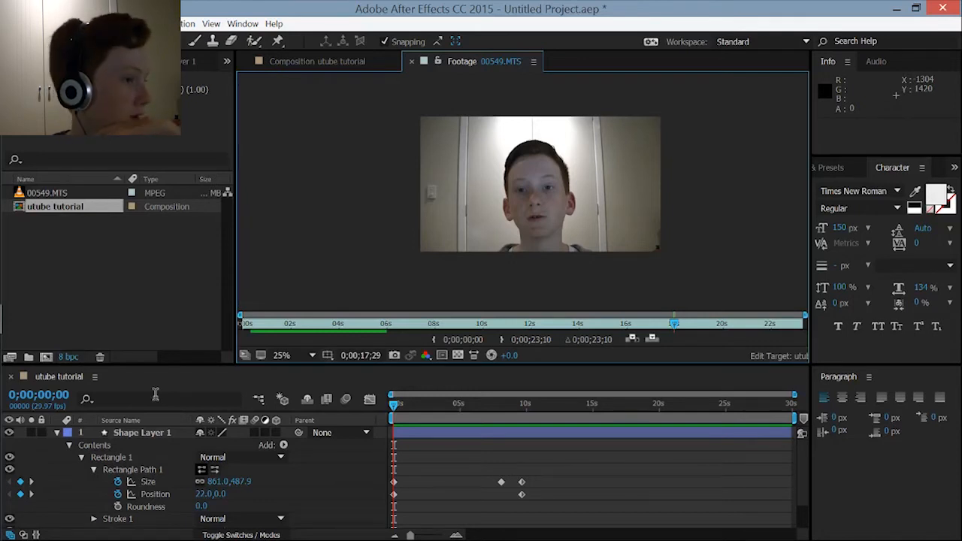
- Look over Shape Layer 1's Transform properties and return to the utube tutorial composition
left_click(59, 193)
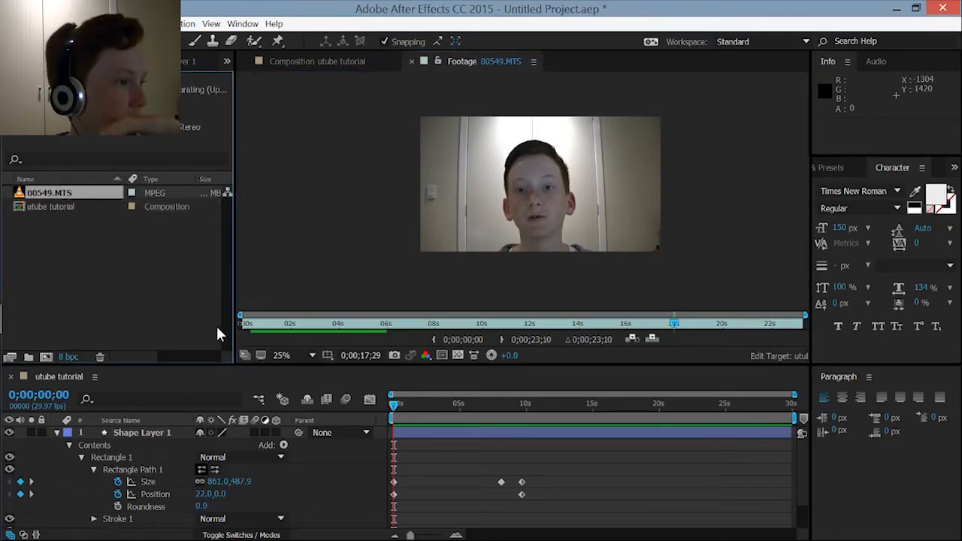
scroll(112, 492, "down", 2)
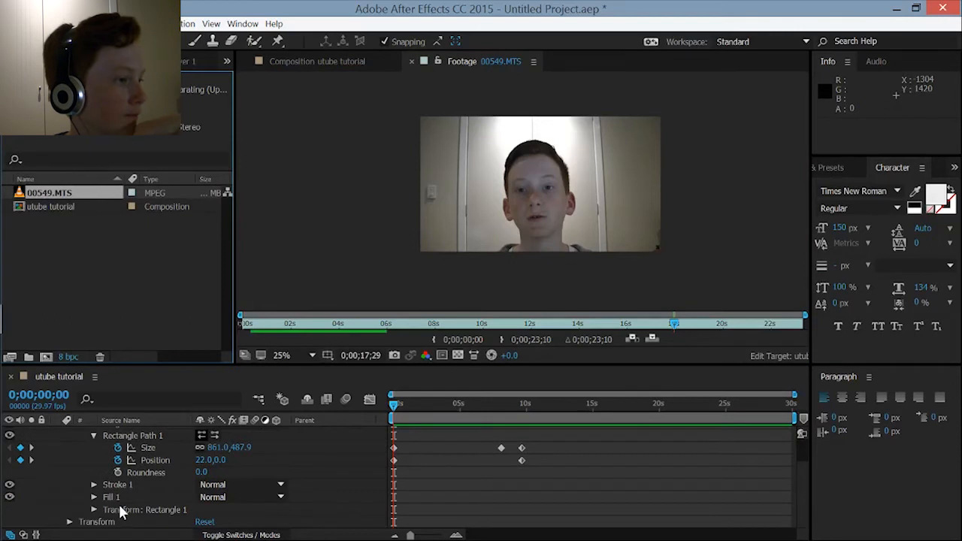
left_click(68, 522)
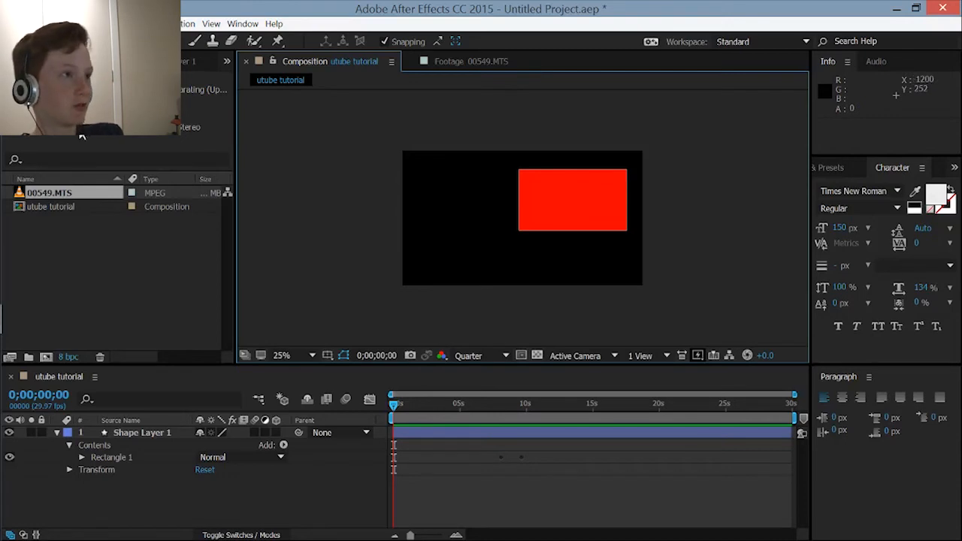
- Add a text layer reading "Youtube Tutorial" beside the red rectangle in the composition
key("ctrl+t")
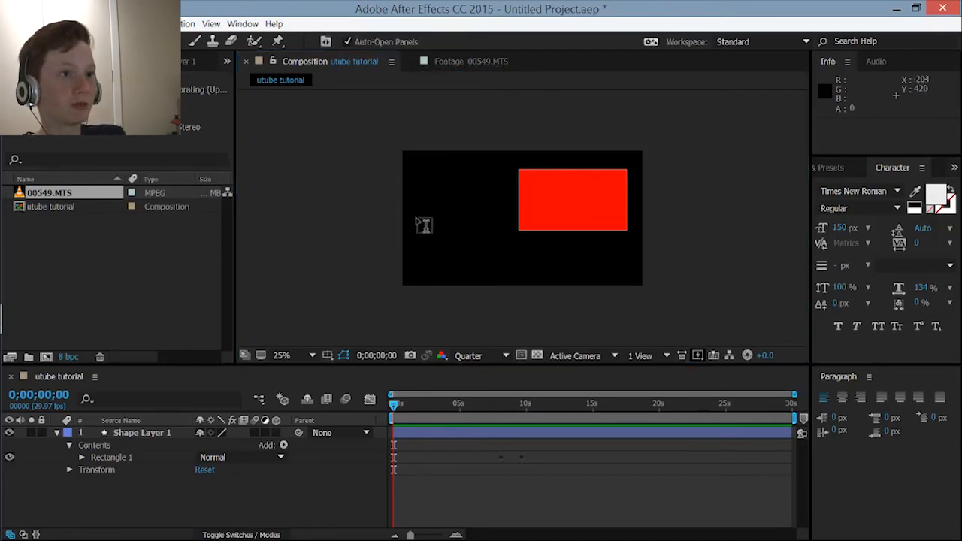
left_click(456, 217)
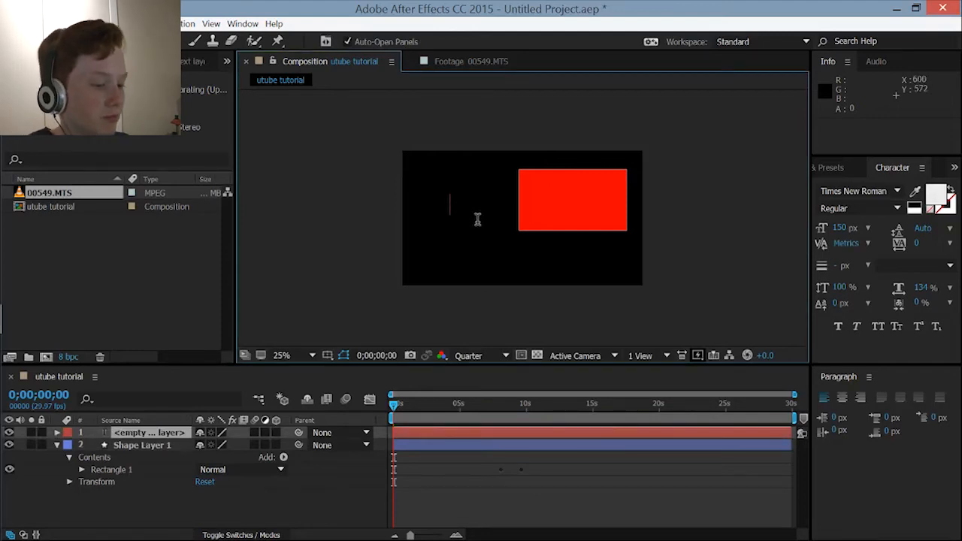
type("U-")
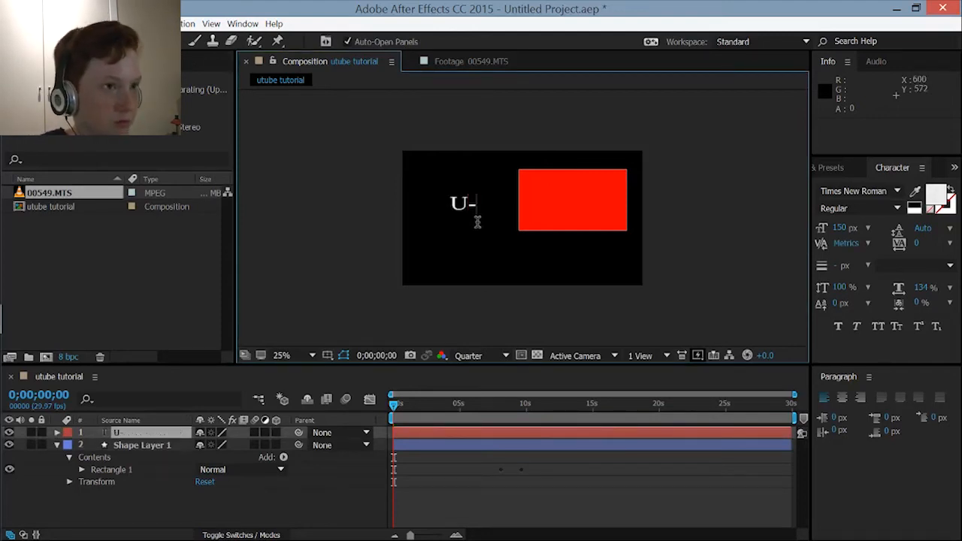
key("BackSpace")
key("BackSpace")
type("You")
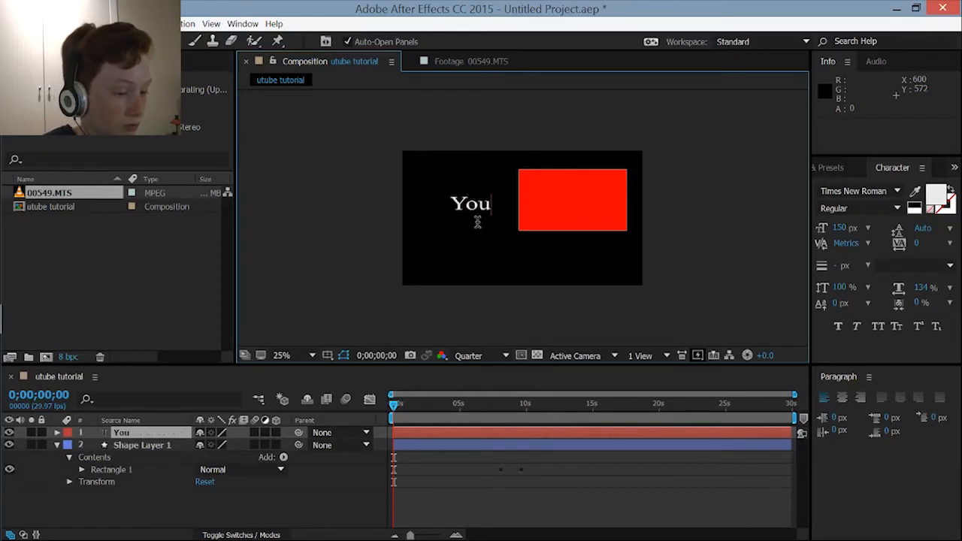
type("tube")
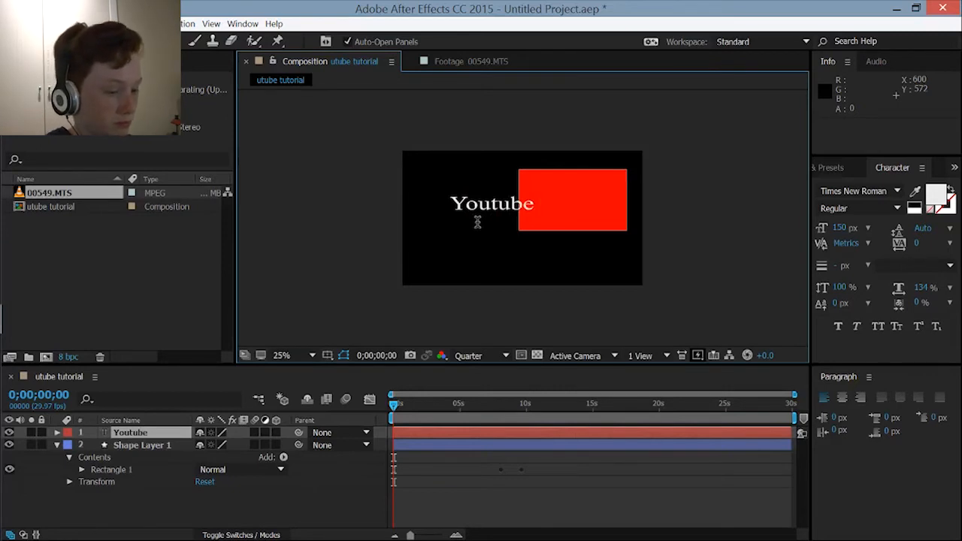
type(" Tut")
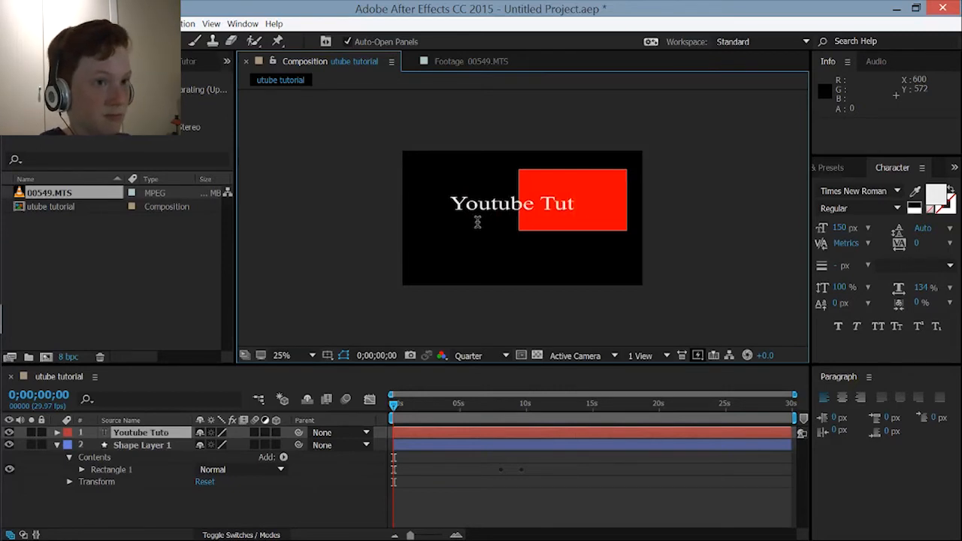
type("orial")
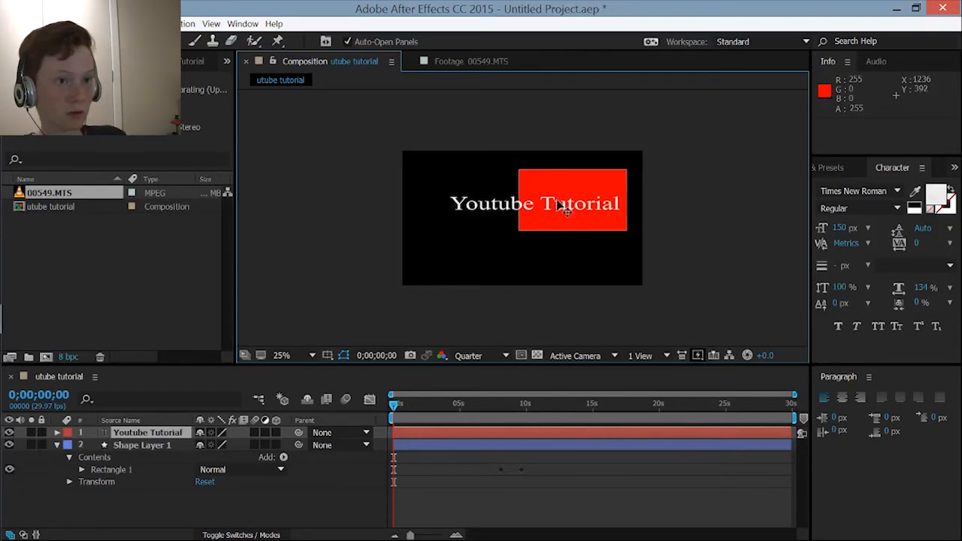
- Move the "Youtube Tutorial" text to about 388, 692 and select all of its characters
mouse_move(558, 202)
left_mouse_down()
mouse_move(538, 209)
mouse_move(543, 194)
left_mouse_up()
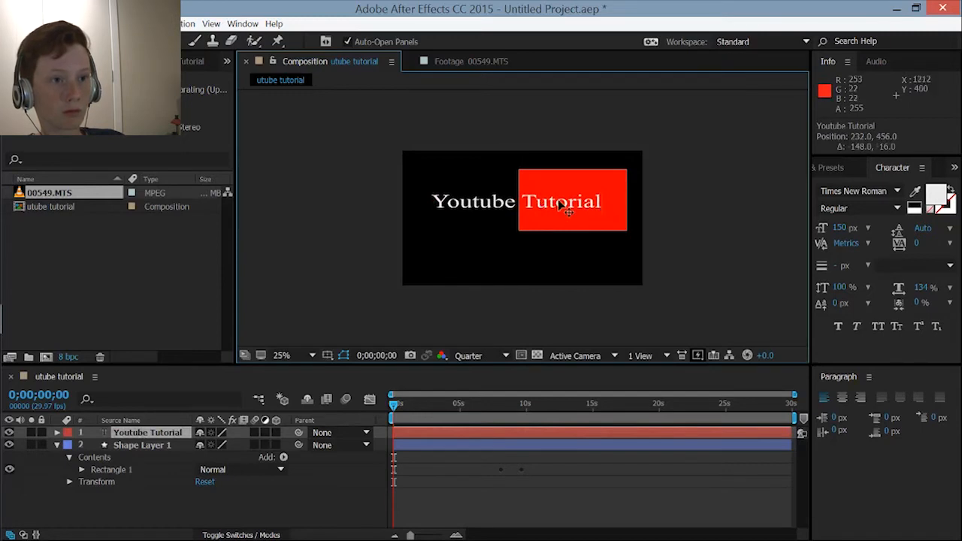
left_click_drag(602, 202, 540, 233)
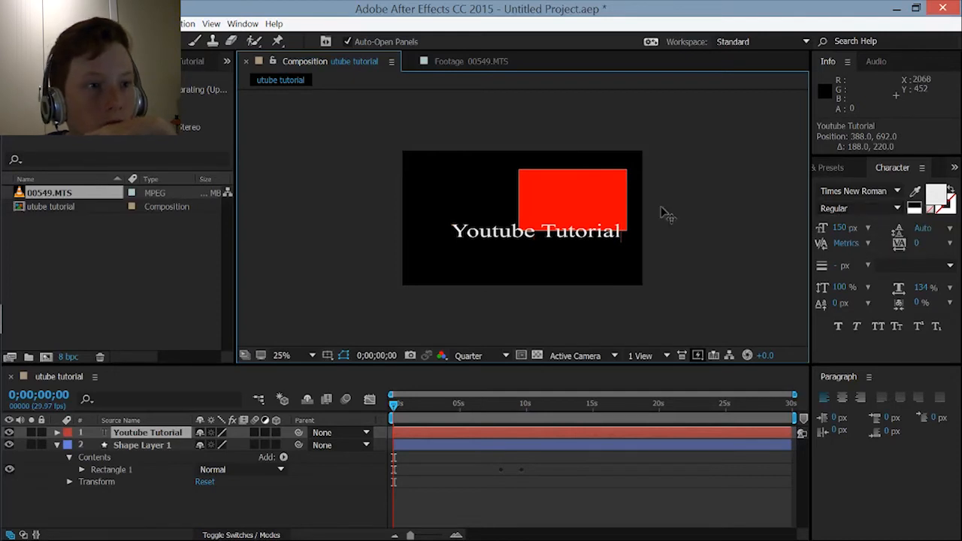
key("ctrl+a")
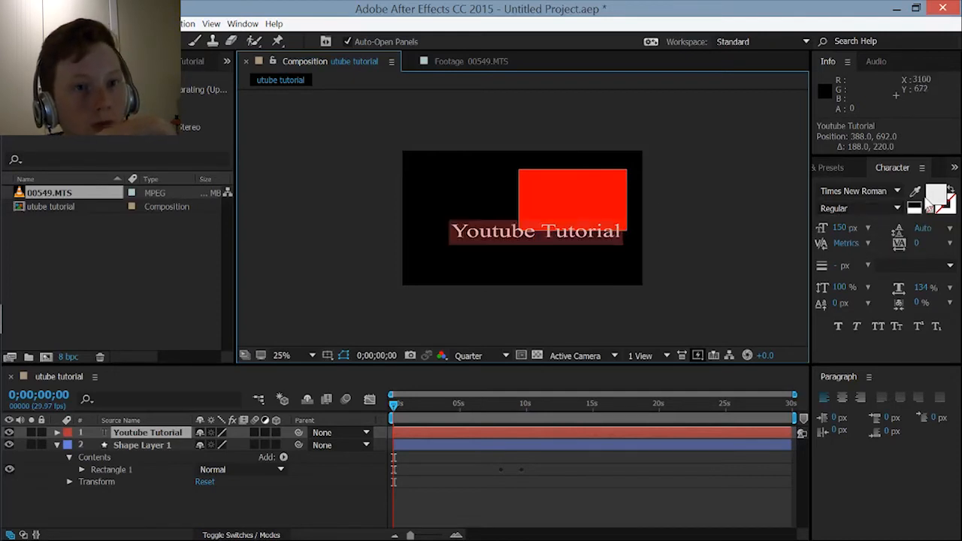
- Change the font of the selected "Youtube Tutorial" text to Agency FB
left_click(880, 190)
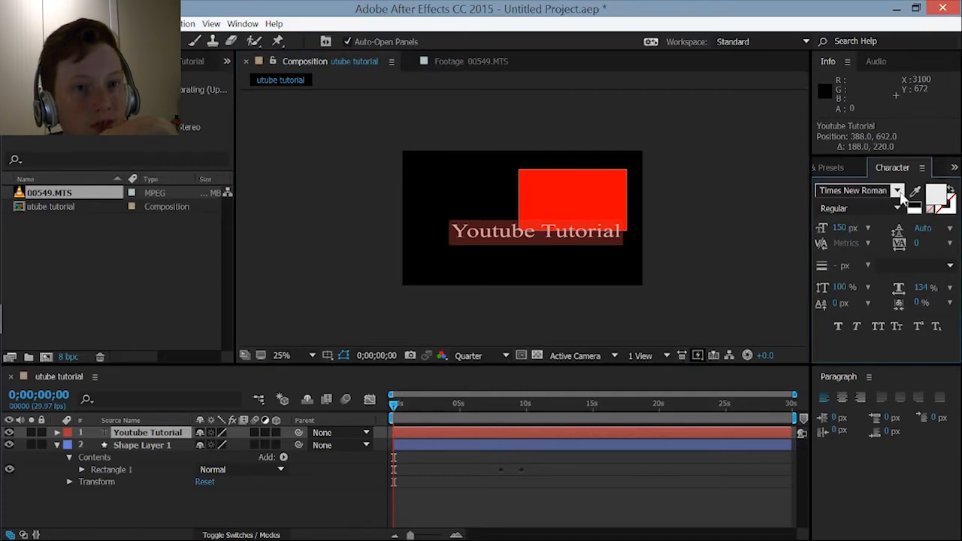
left_click(898, 192)
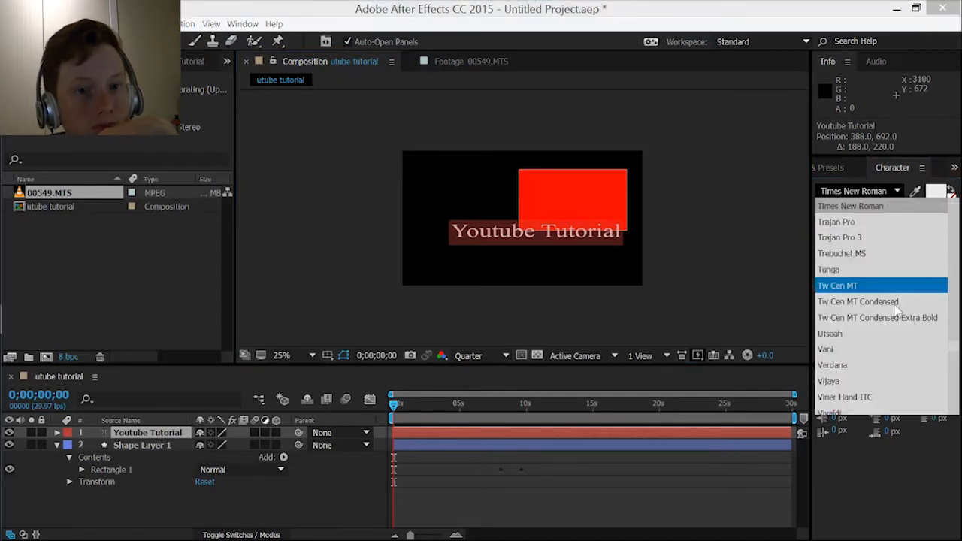
left_click_drag(953, 350, 952, 206)
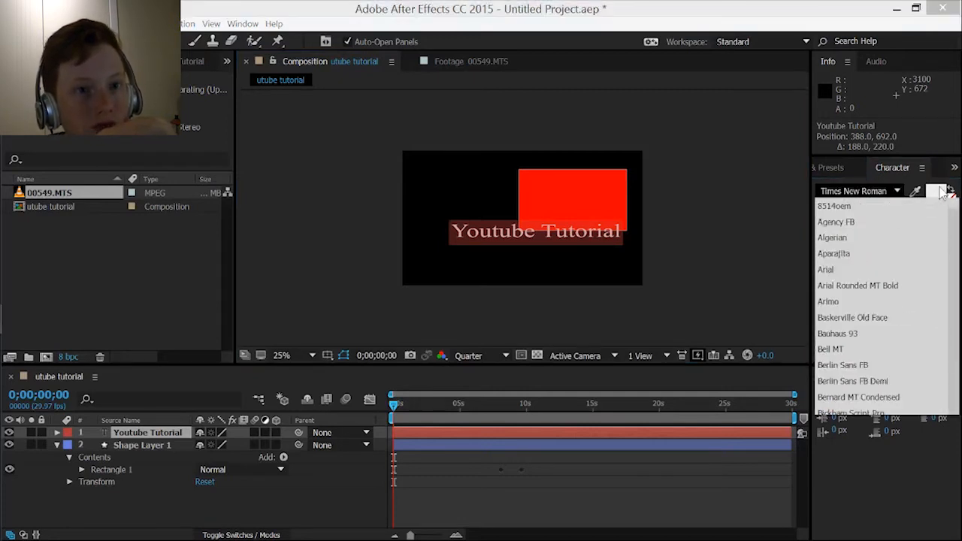
left_click(881, 222)
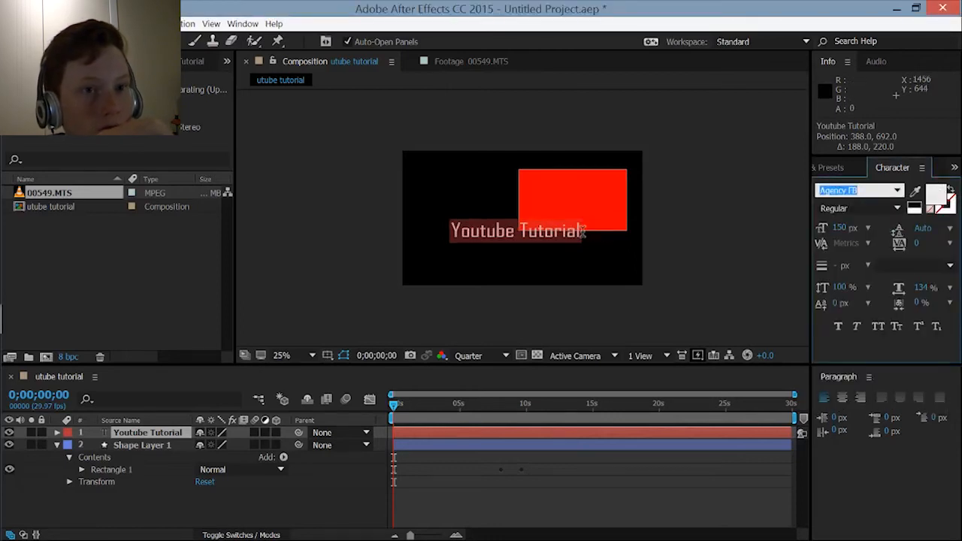
- Move the "Youtube Tutorial" text below the red rectangle to about 368, 864 and set its font size to 132 px
left_click_drag(548, 231, 545, 252)
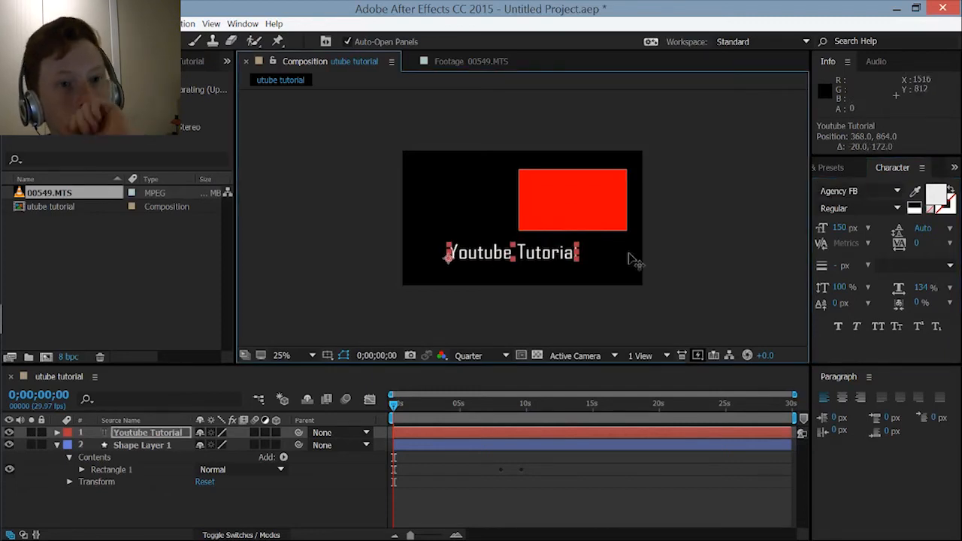
mouse_move(848, 228)
left_mouse_down()
mouse_move(958, 236)
mouse_move(832, 237)
mouse_move(852, 235)
left_mouse_up()
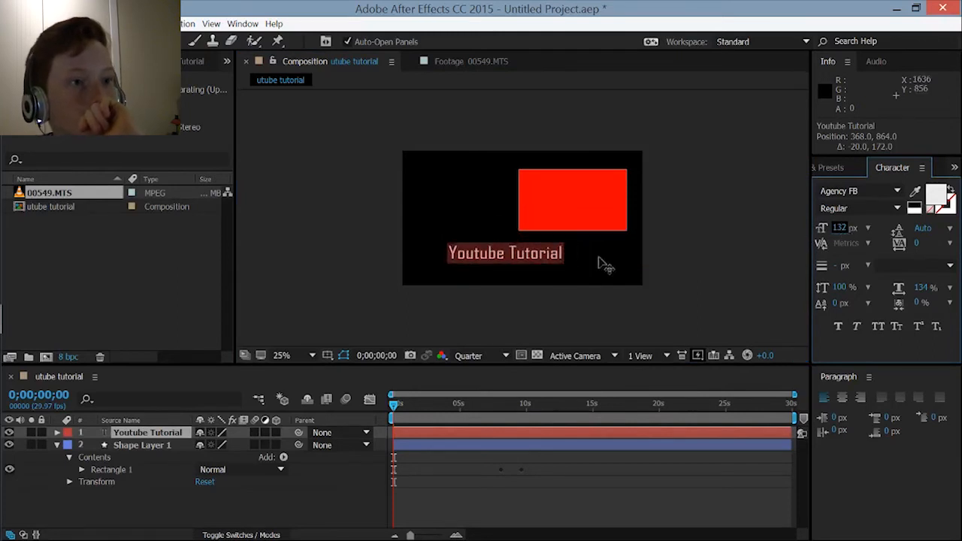
left_click(567, 254)
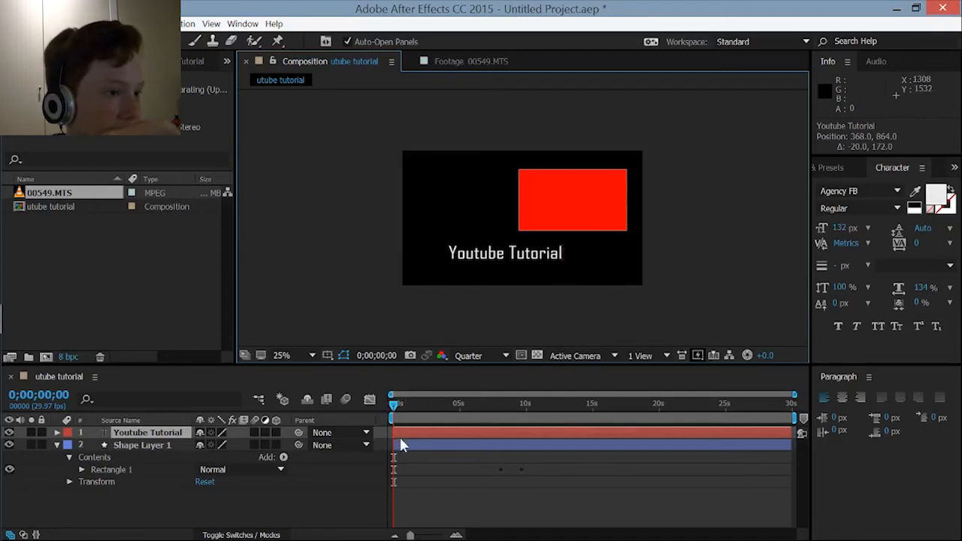
- Select the "Youtube Tutorial" layer in the timeline and try to shift its duration bar in time
left_click(423, 448)
left_click(425, 438)
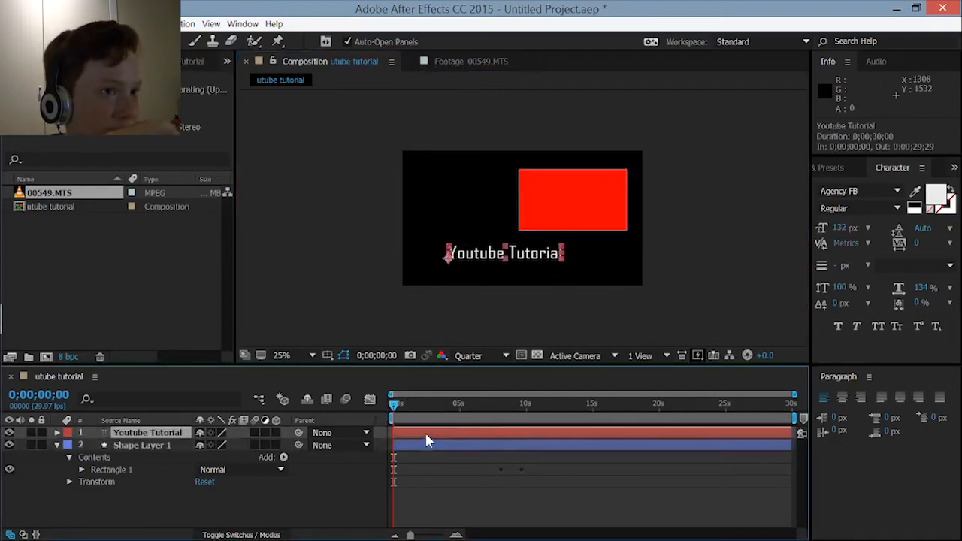
left_click_drag(426, 434, 429, 434)
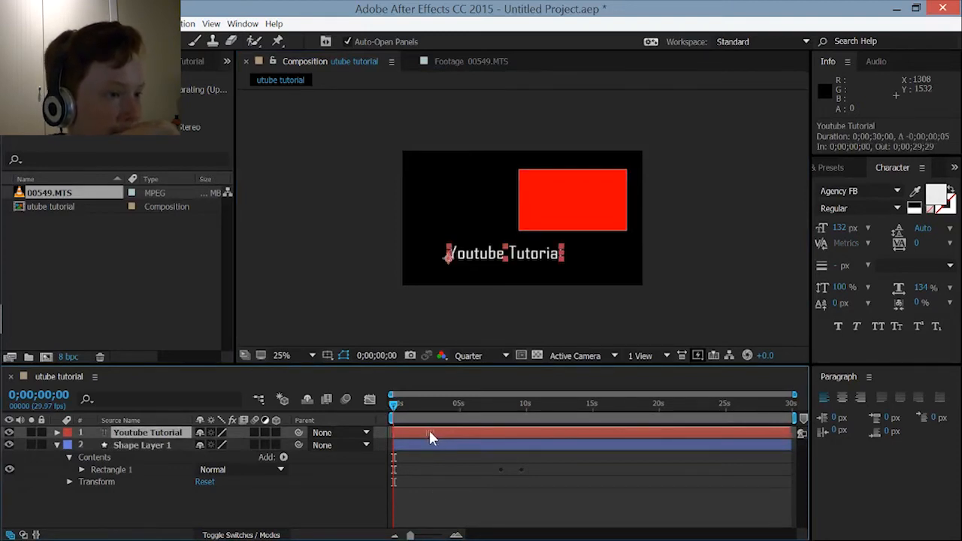